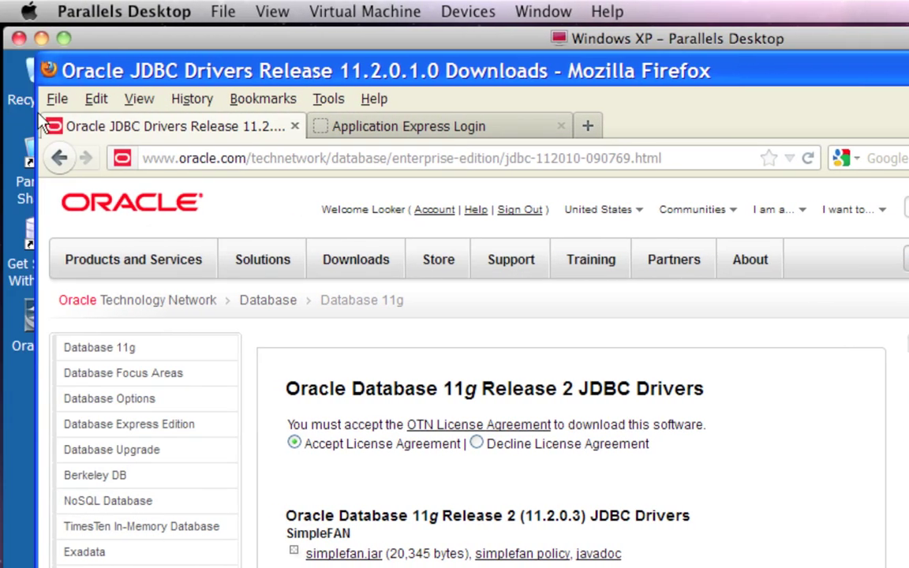
- Bring the Firefox window forward and shift it slightly left on the desktop
left_click(200, 73)
left_click_drag(200, 73, 189, 76)
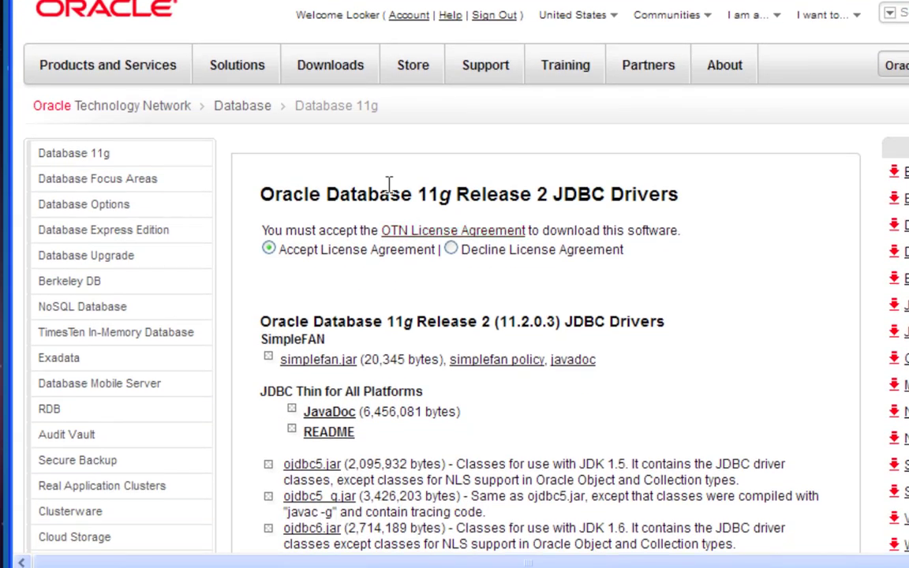
mouse_move(426, 56)
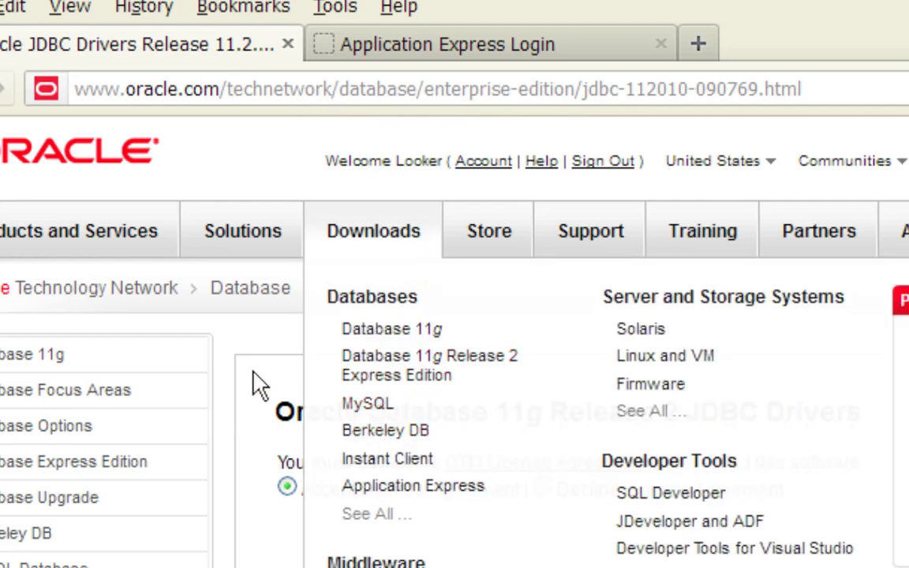
- Accept the OTN License Agreement for the Oracle 11g Release 2 JDBC drivers
scroll(253, 378, "down", 3)
scroll(260, 382, "down", 3)
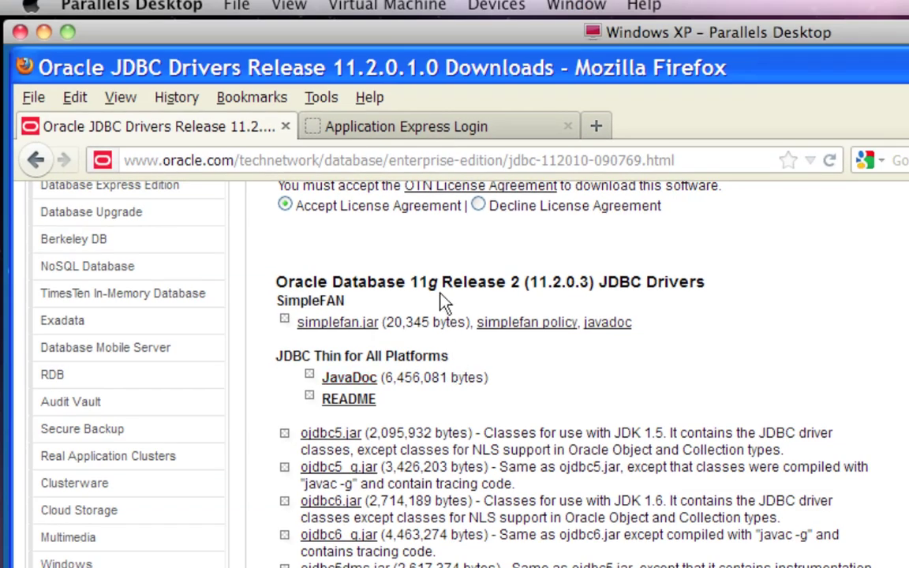
scroll(442, 292, "up", 5)
mouse_move(347, 272)
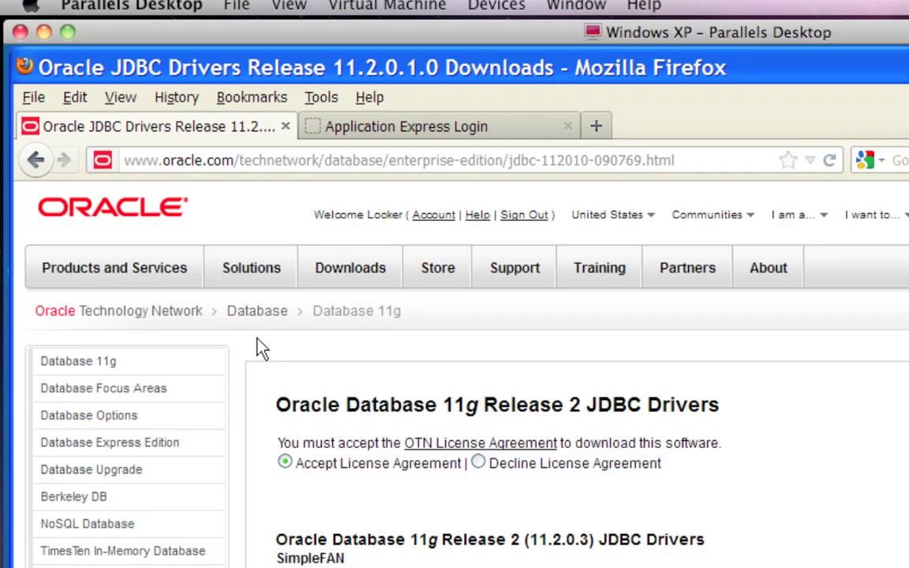
scroll(260, 349, "down", 6)
scroll(266, 294, "up", 5)
left_click(285, 333)
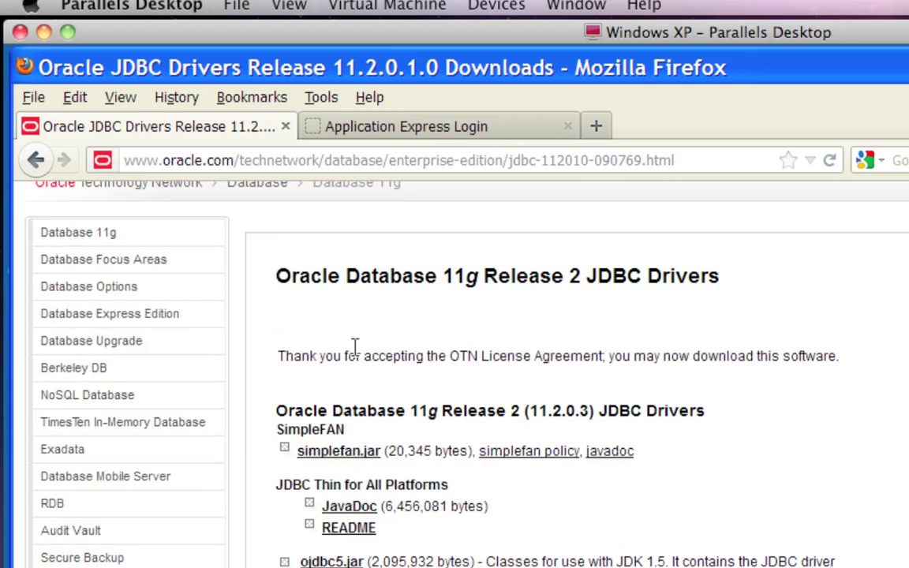
scroll(759, 410, "down", 3)
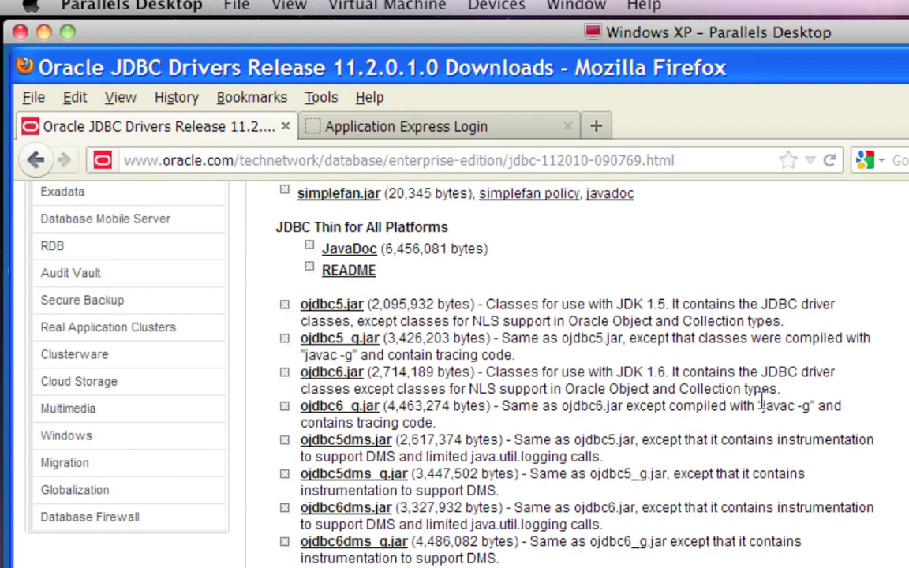
scroll(761, 404, "down", 3)
scroll(761, 406, "up", 2)
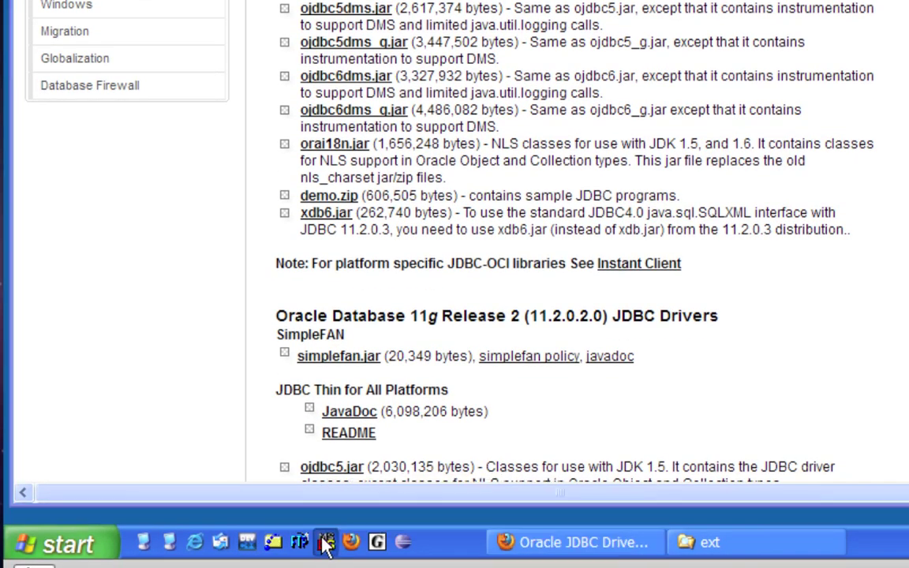
- Run javac -version in MS-DOS Prompt to confirm 1.7.0_02, then exit the prompt
left_click(326, 543)
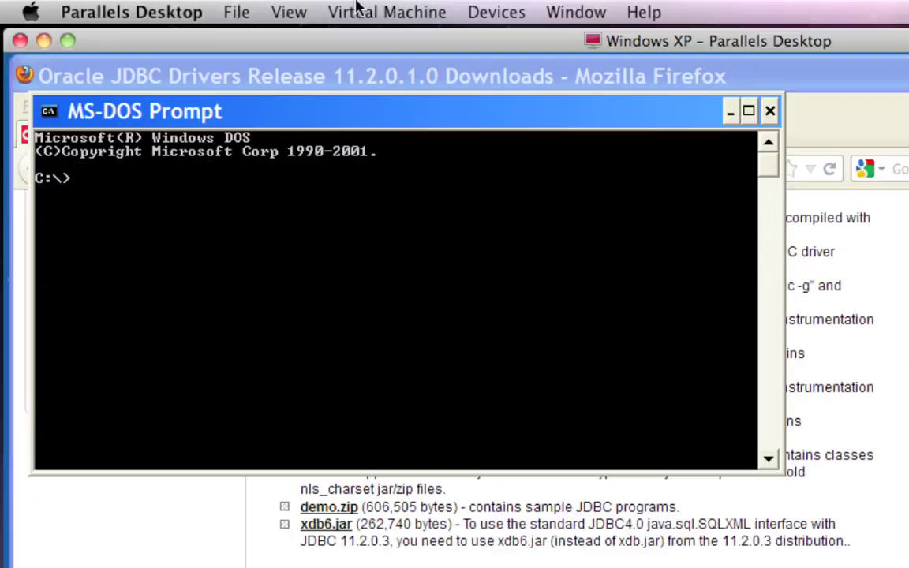
type("javac")
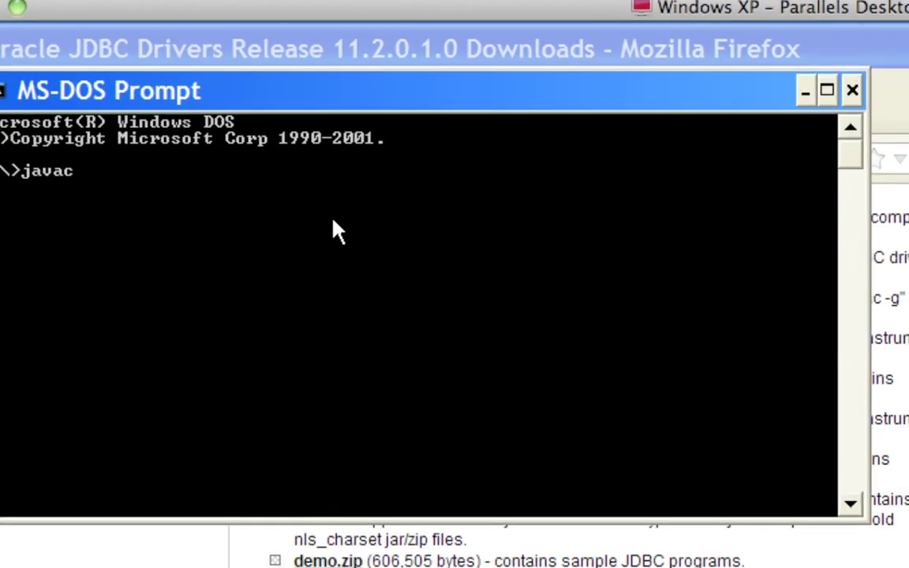
type("-")
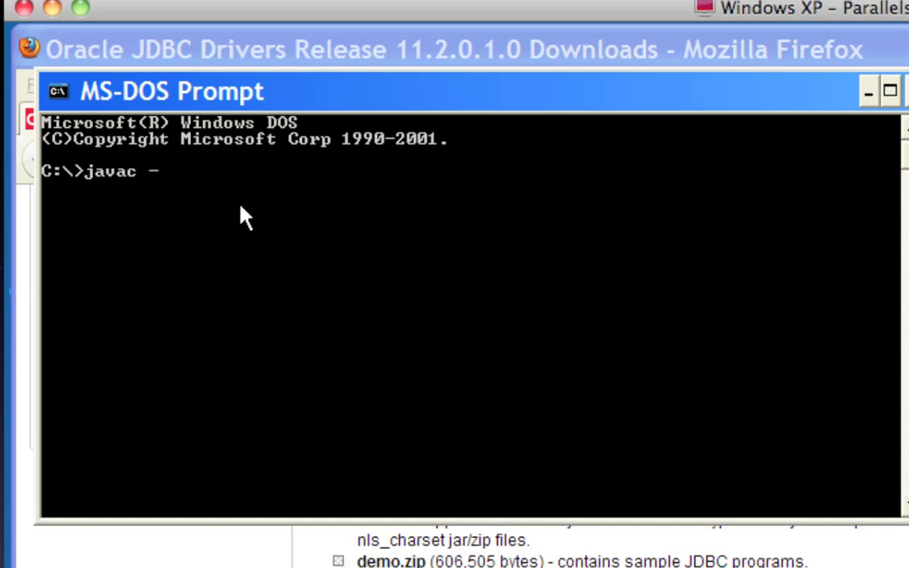
type("version")
key("Return")
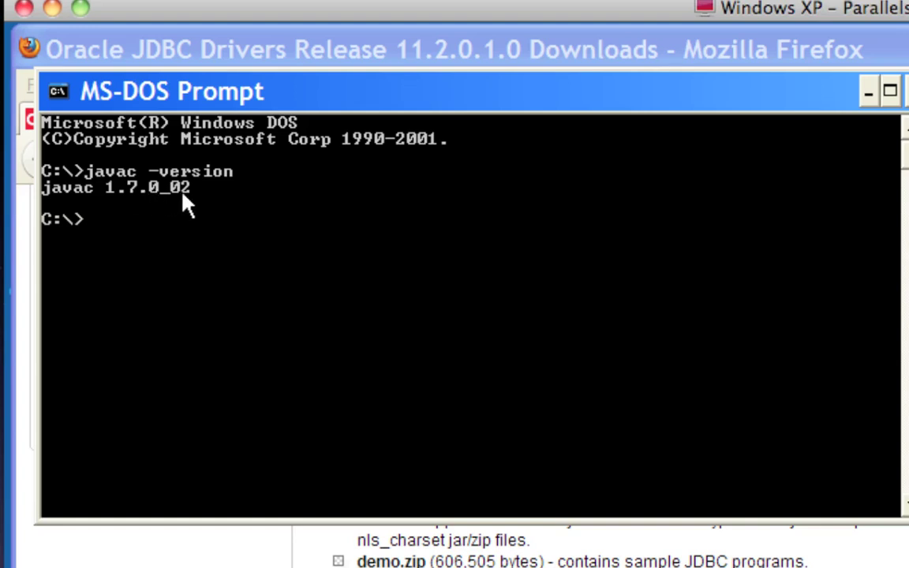
type("exit")
key("Return")
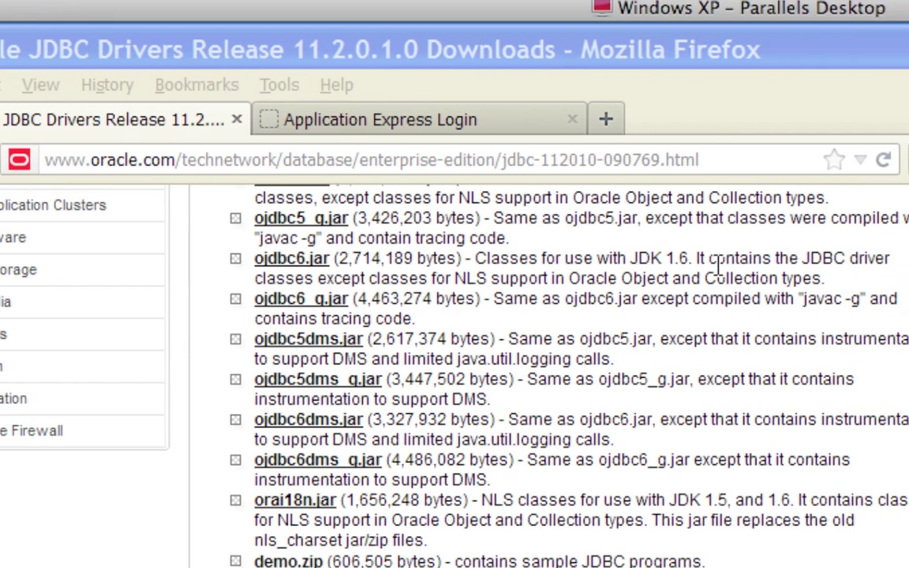
- Save ojdbc6.jar to disk and clear it from the Downloads list
left_click(298, 267)
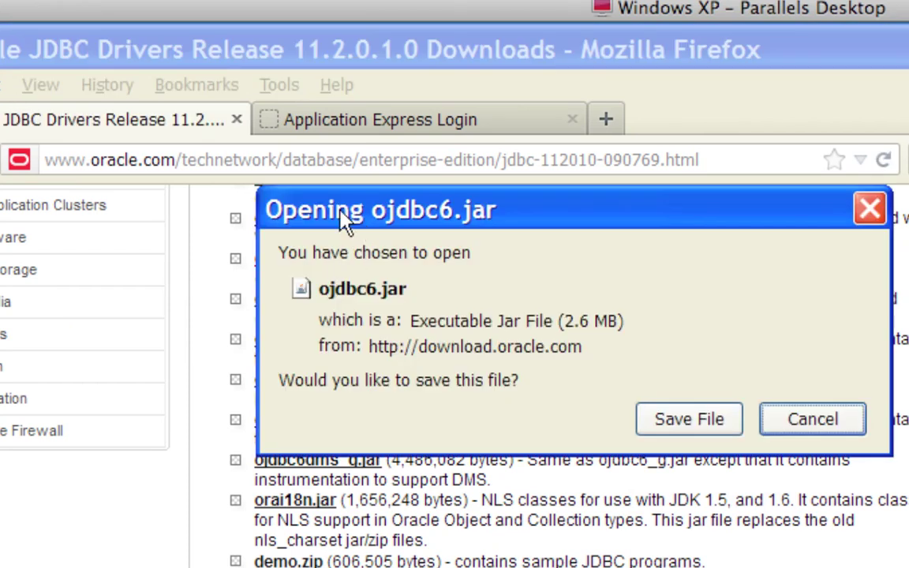
left_click(680, 419)
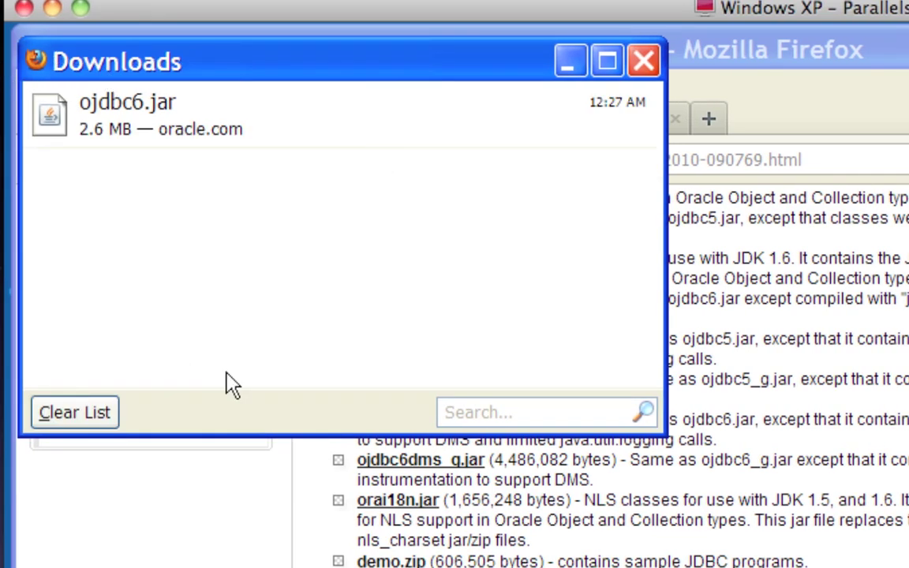
left_click(106, 413)
left_click(644, 101)
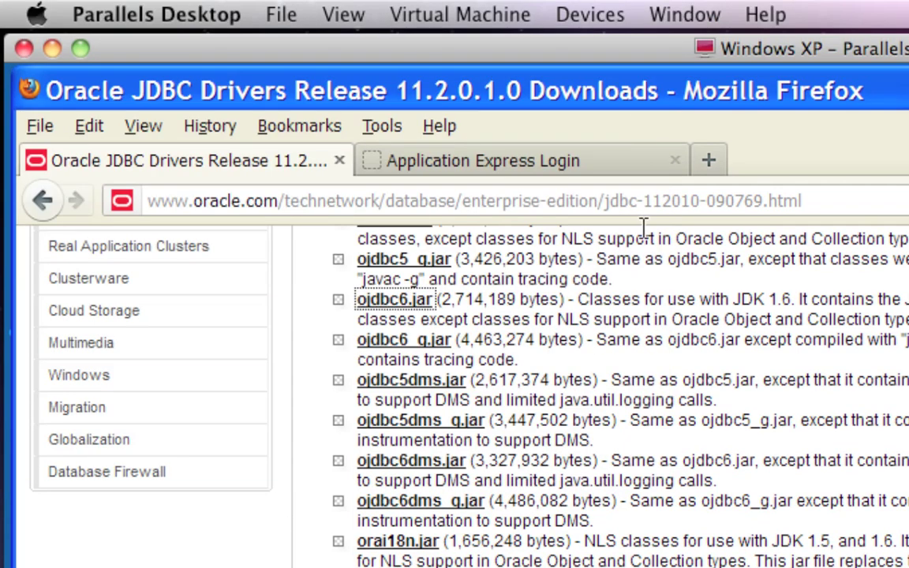
- Highlight the ojdbc6.jar entry and its JDK 1.6 note, then minimise Firefox
left_click(401, 308)
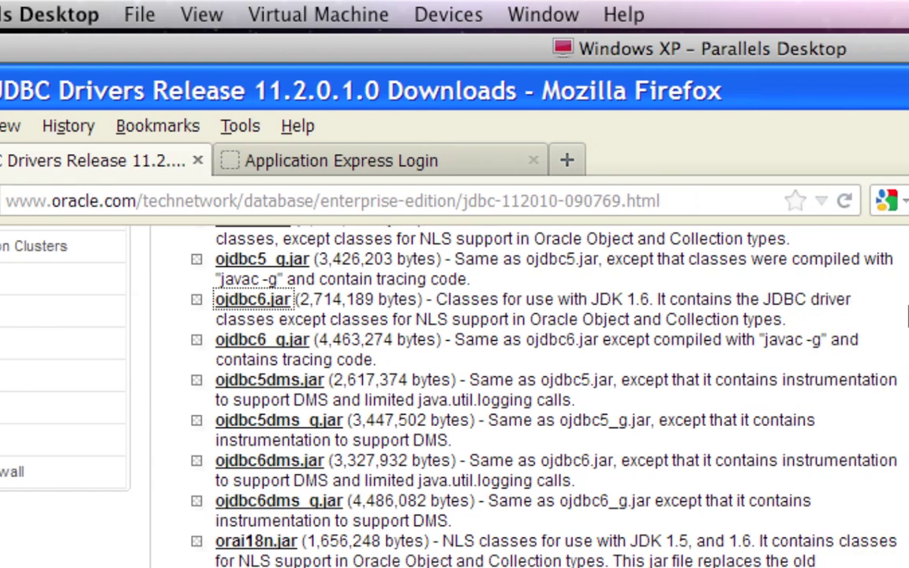
double_click(637, 300)
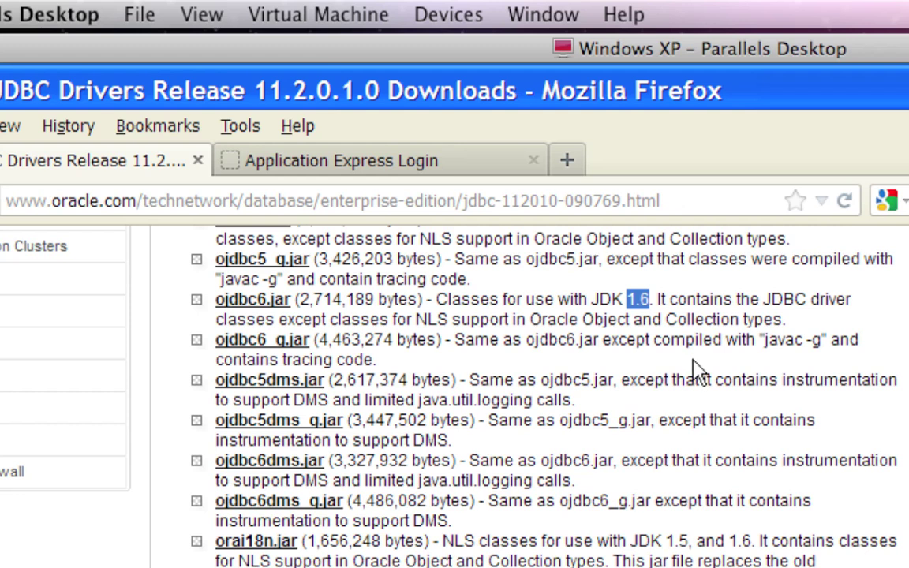
scroll(696, 368, "up", 3)
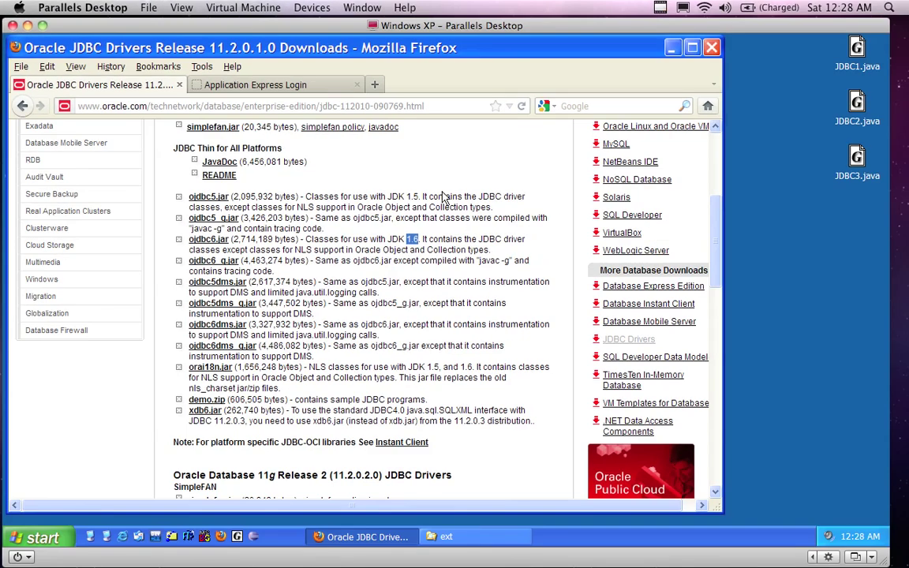
left_click(670, 48)
- Reposition the downloaded ojdbc6.jar desktop icon and bring back the ext folder window
left_click(28, 267)
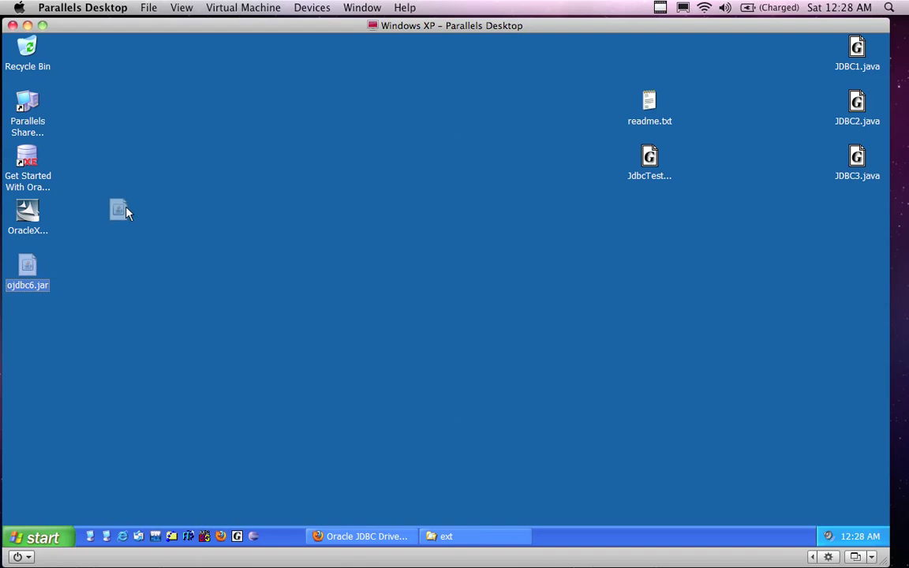
left_click_drag(124, 212, 135, 211)
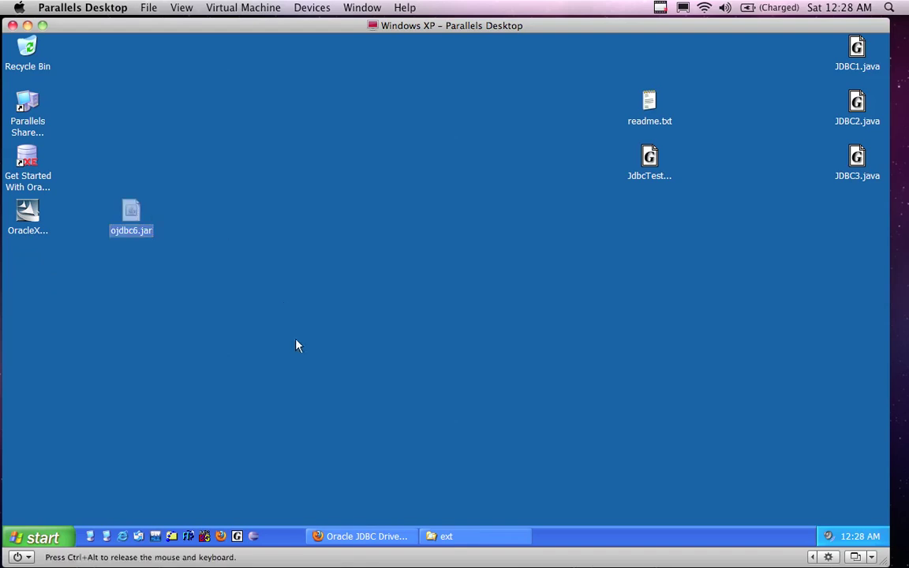
left_click(473, 544)
left_click_drag(386, 58, 412, 54)
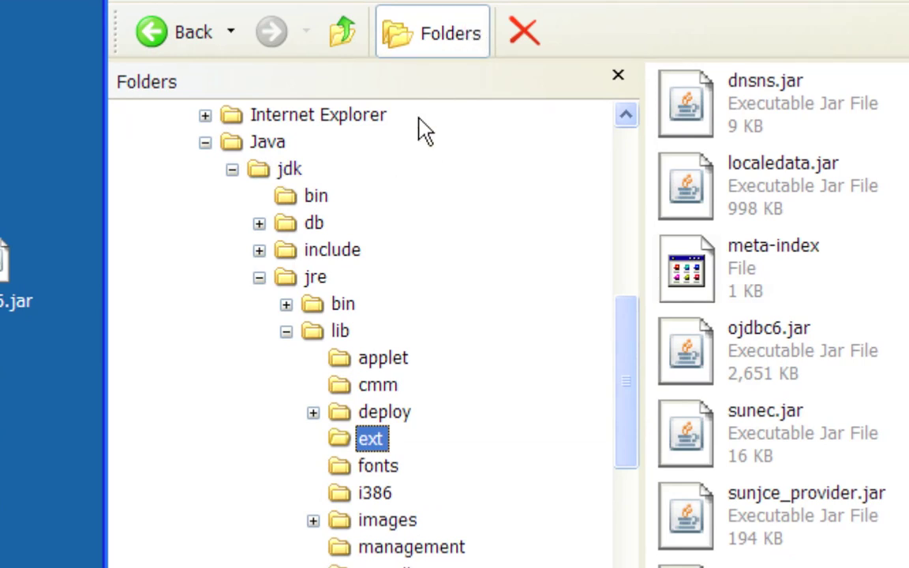
- Copy ojdbc6.jar from the desktop into the ext folder, replacing the existing copy
left_click(205, 143)
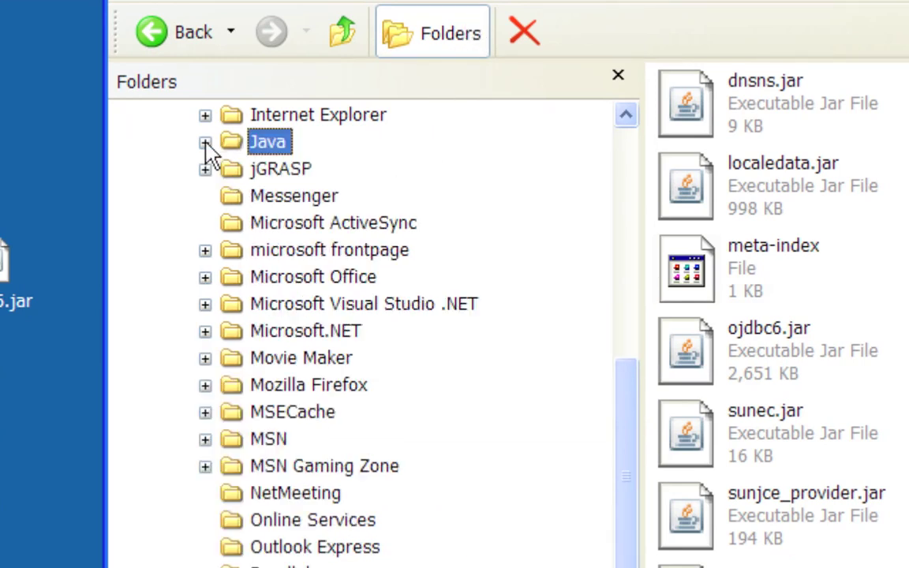
left_click(205, 143)
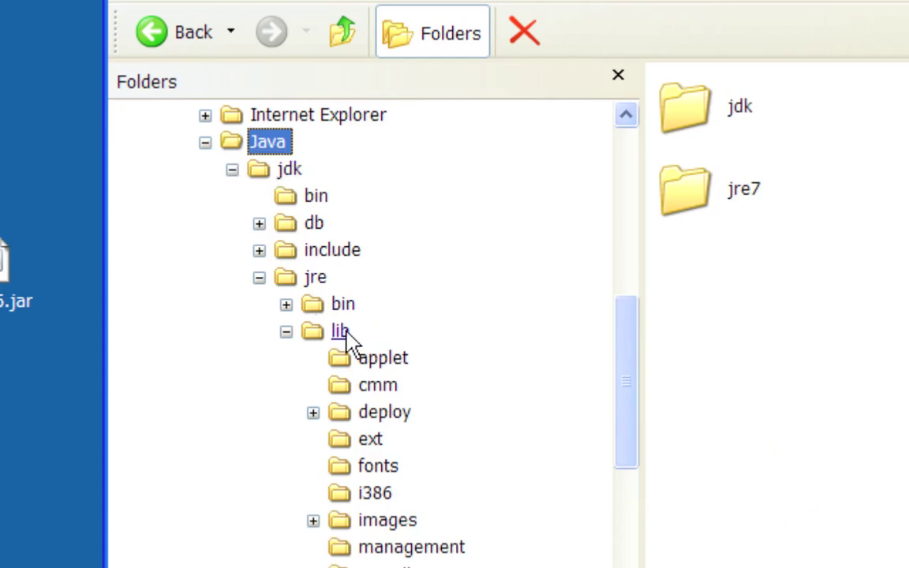
scroll(403, 371, "down", 2)
left_click(374, 276)
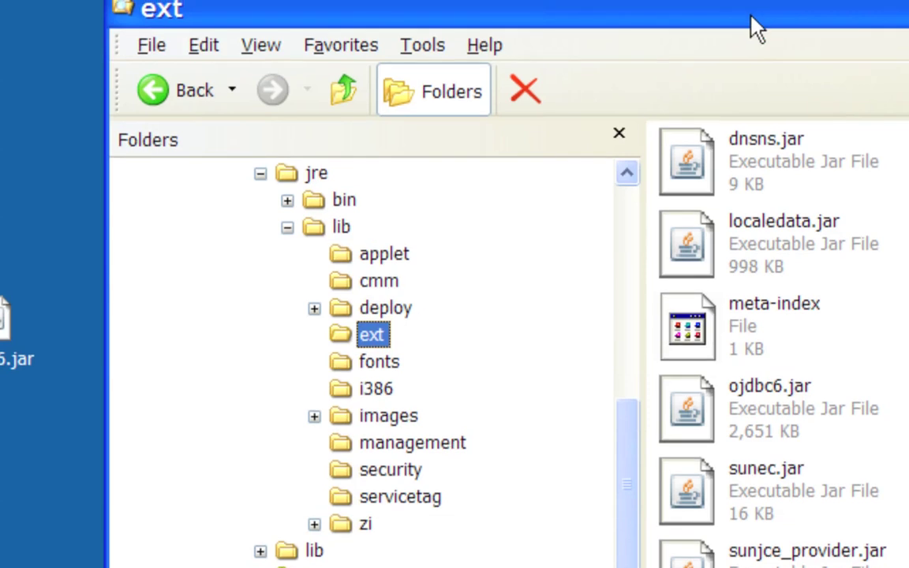
left_click_drag(713, 24, 677, 25)
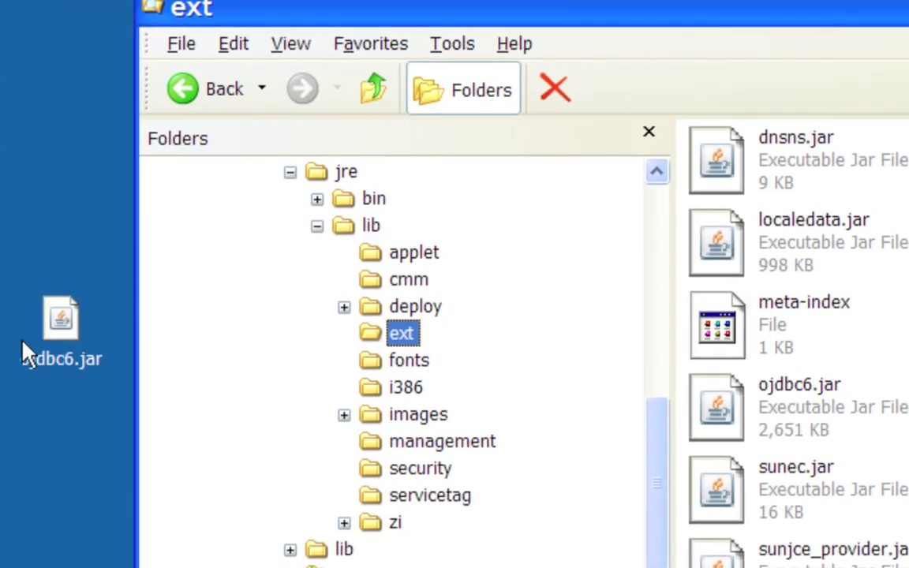
left_click_drag(61, 332, 901, 364)
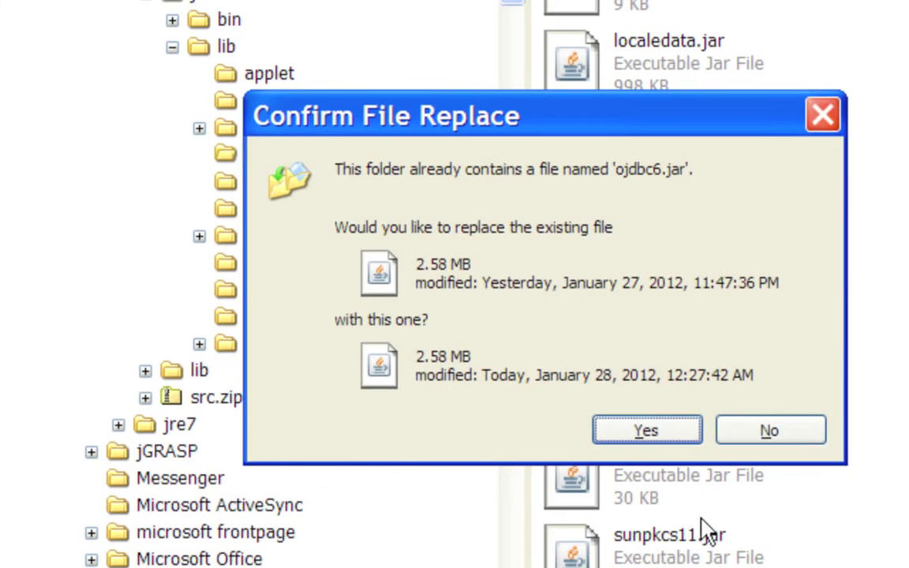
left_click(668, 430)
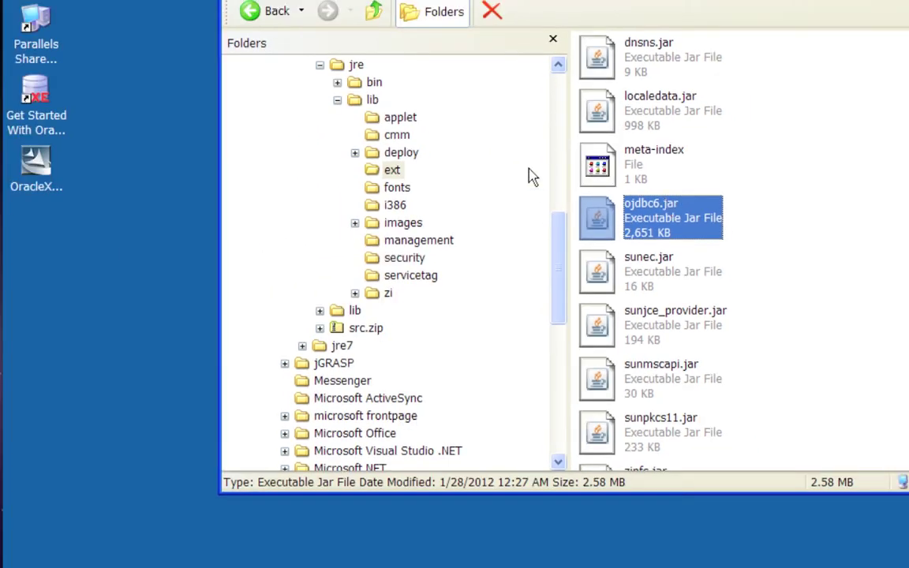
- Navigate the Folders tree to the jdk's jre\lib\ext folder
left_click_drag(560, 245, 558, 225)
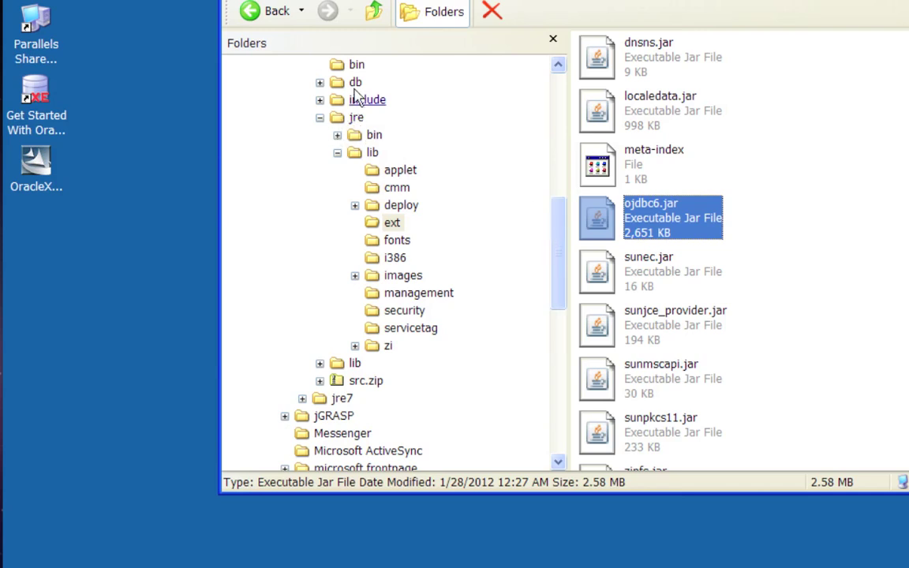
left_click_drag(557, 224, 558, 197)
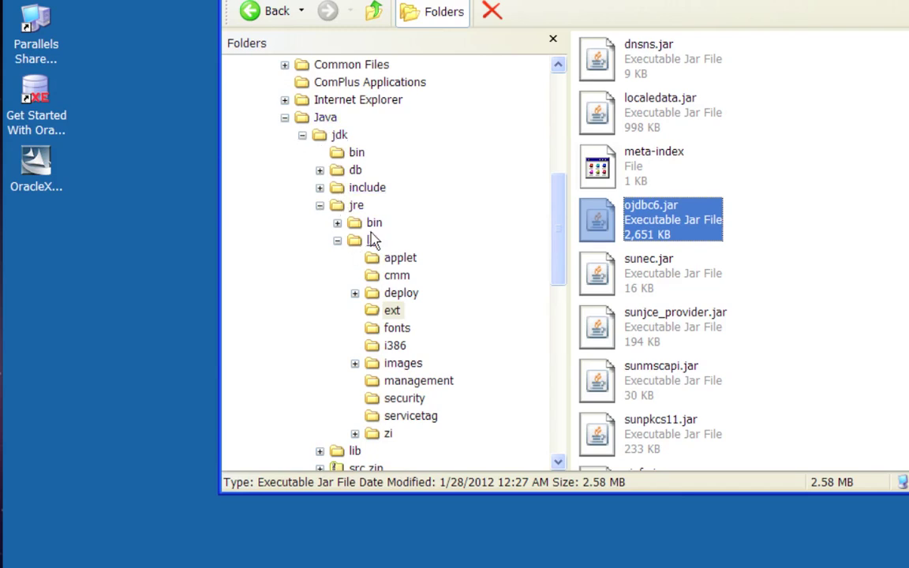
left_click(320, 205)
left_click(319, 205)
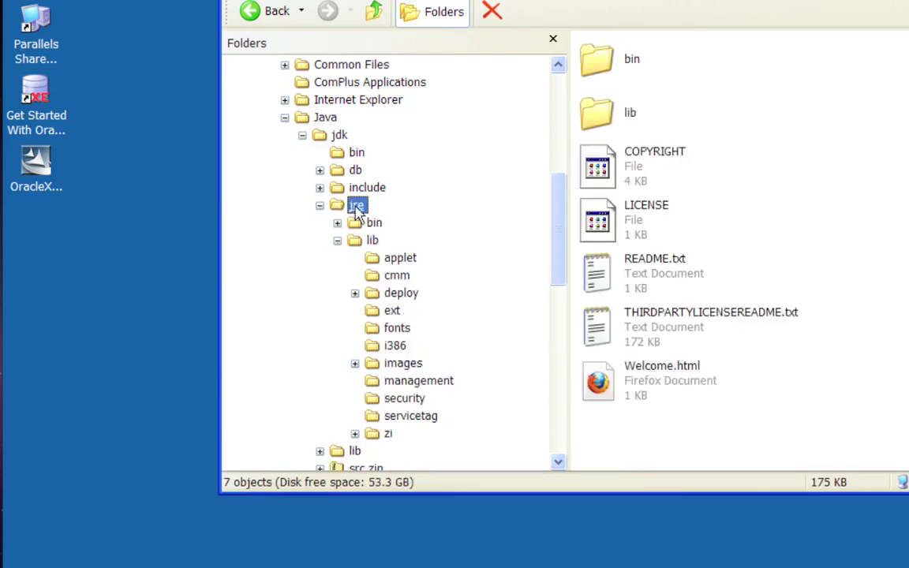
left_click(374, 242)
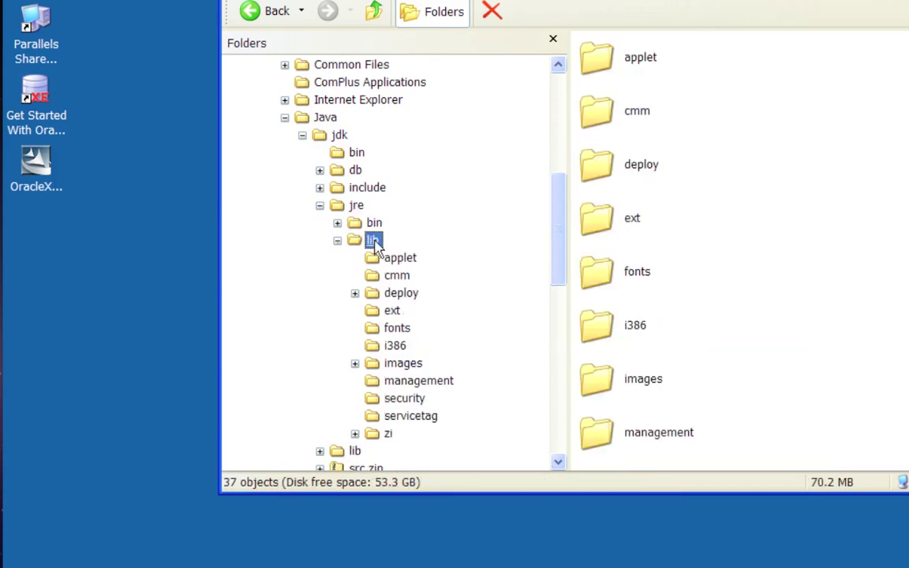
left_click(396, 313)
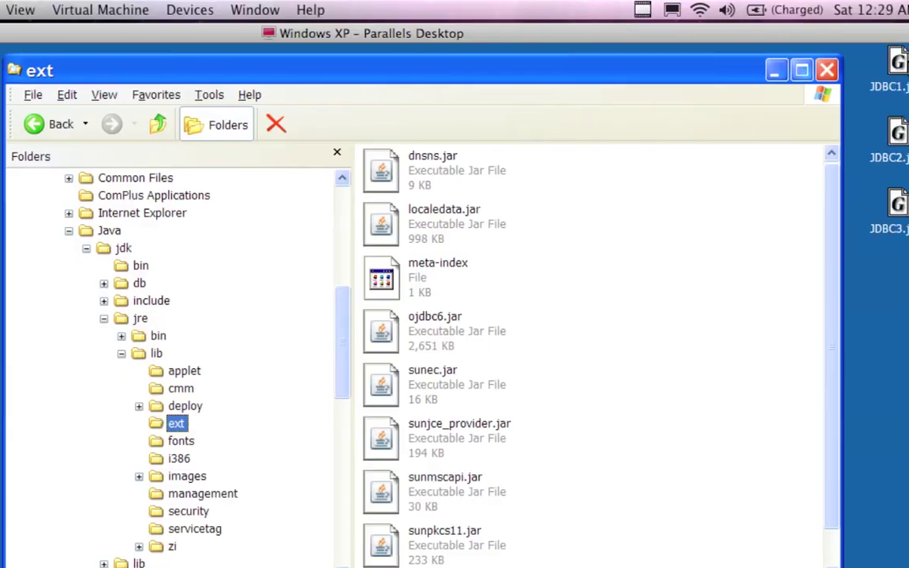
- Open readme.txt in Notepad and select the driver download URL and ojdbc6.jar name
left_click(773, 71)
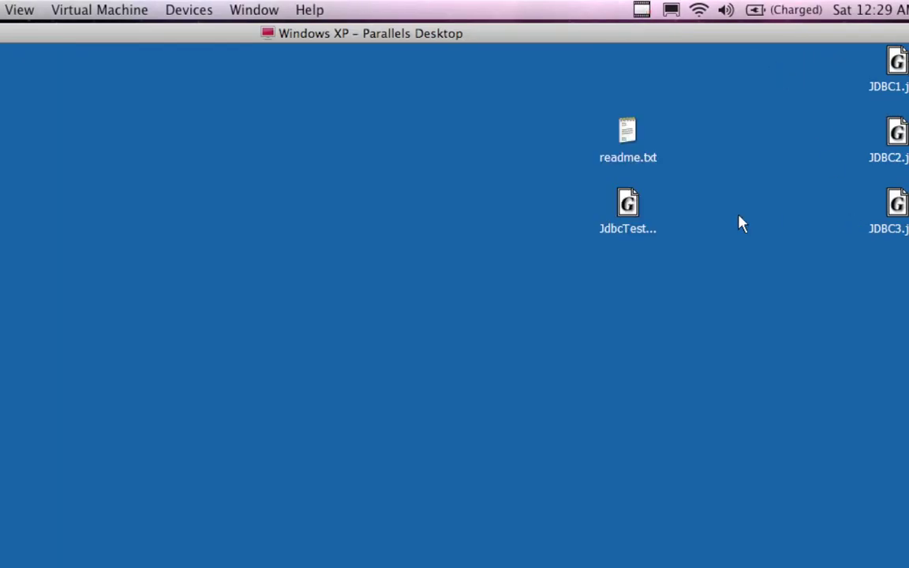
double_click(628, 132)
left_click_drag(623, 118, 605, 85)
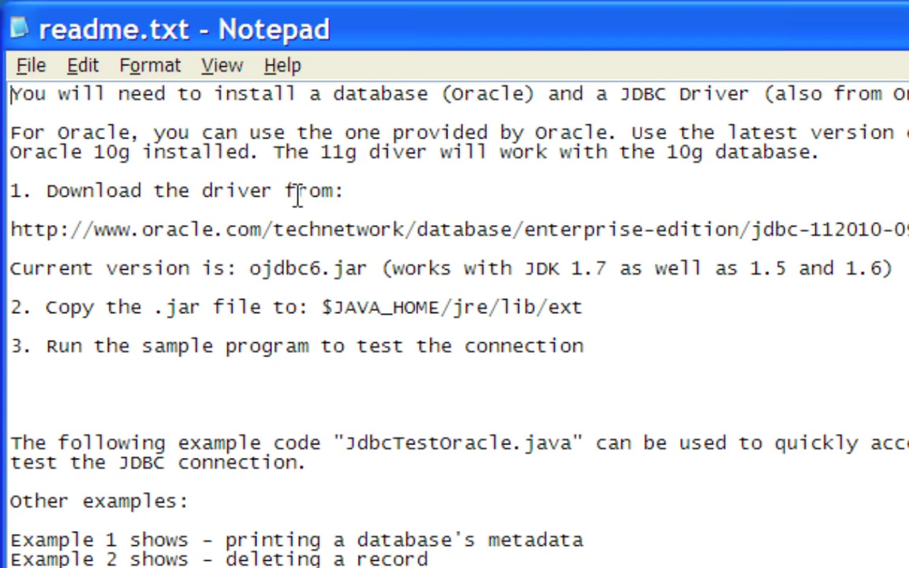
left_click_drag(11, 228, 679, 228)
scroll(676, 234, "down", 2)
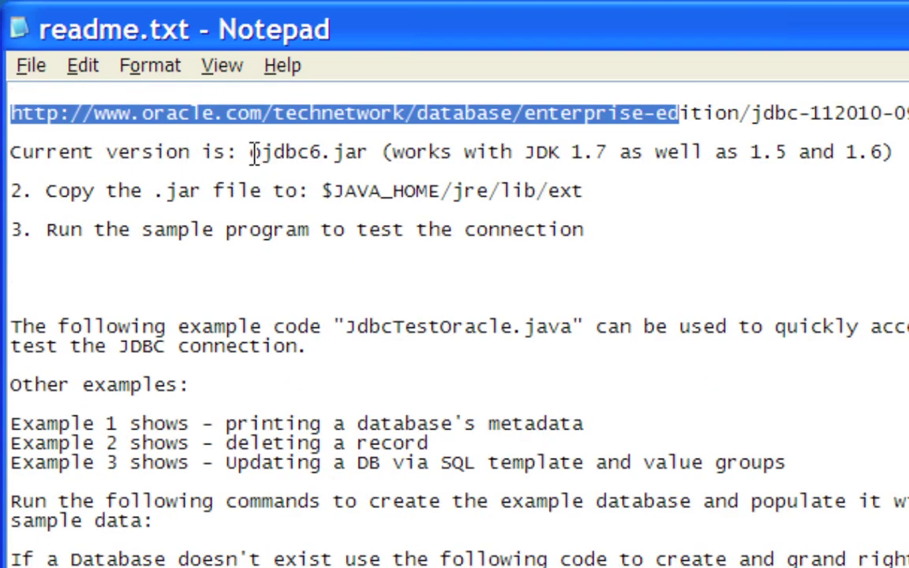
left_click_drag(249, 151, 369, 151)
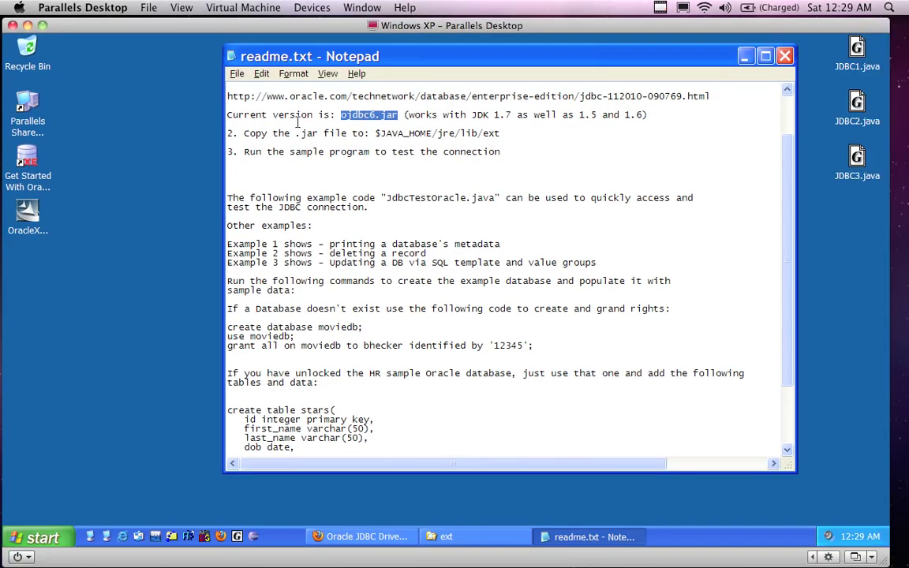
- Rework the blank lines below step 3, then close readme.txt saving the changes
left_click(340, 175)
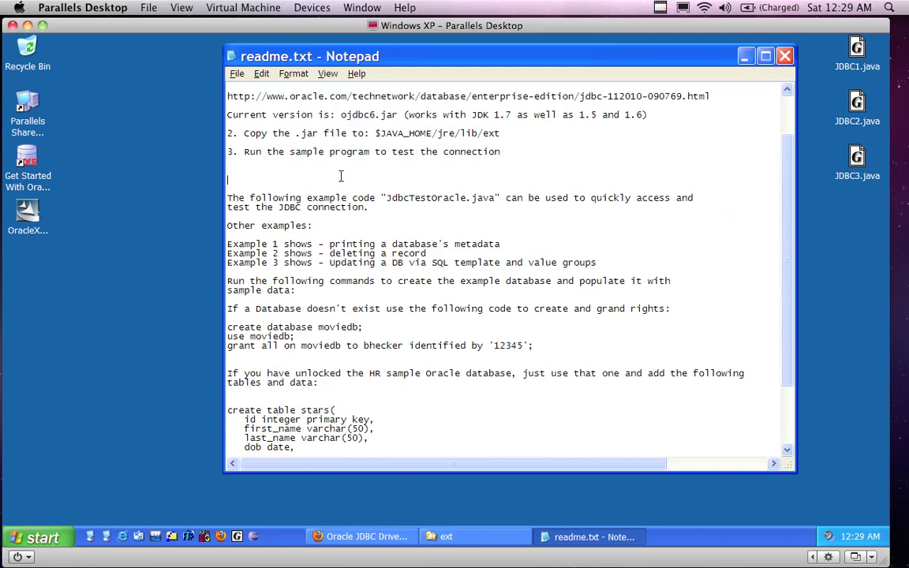
key("BackSpace")
key("BackSpace")
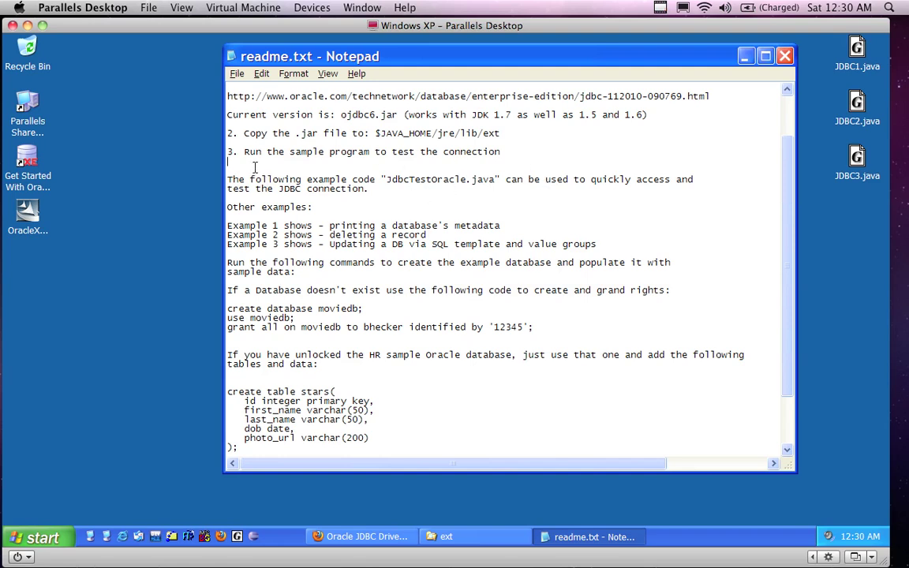
key("Return")
key("Return")
key("Return")
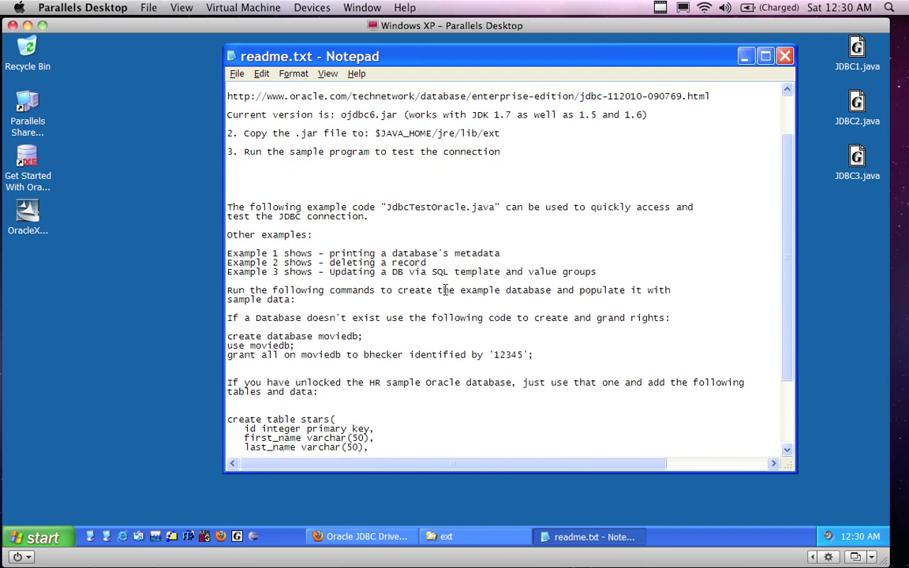
left_click(329, 192)
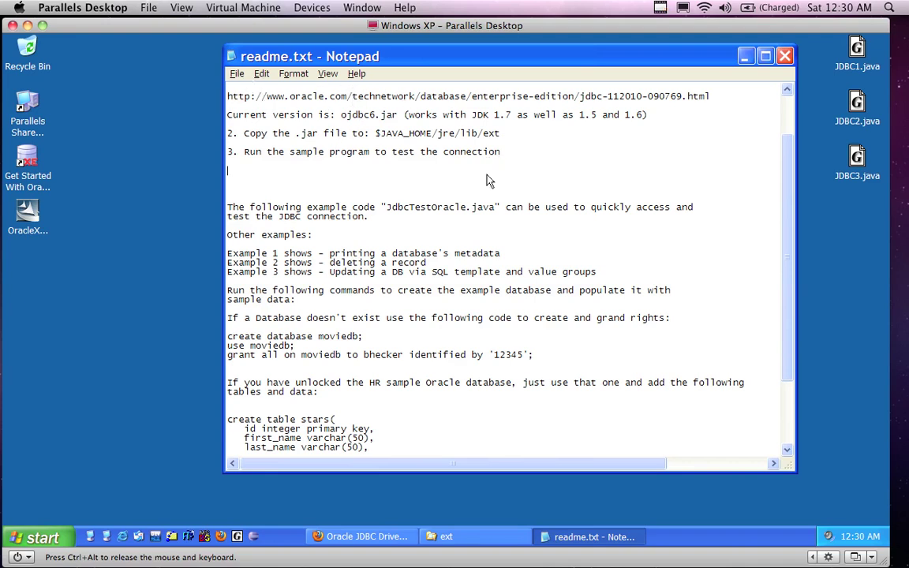
left_click(785, 56)
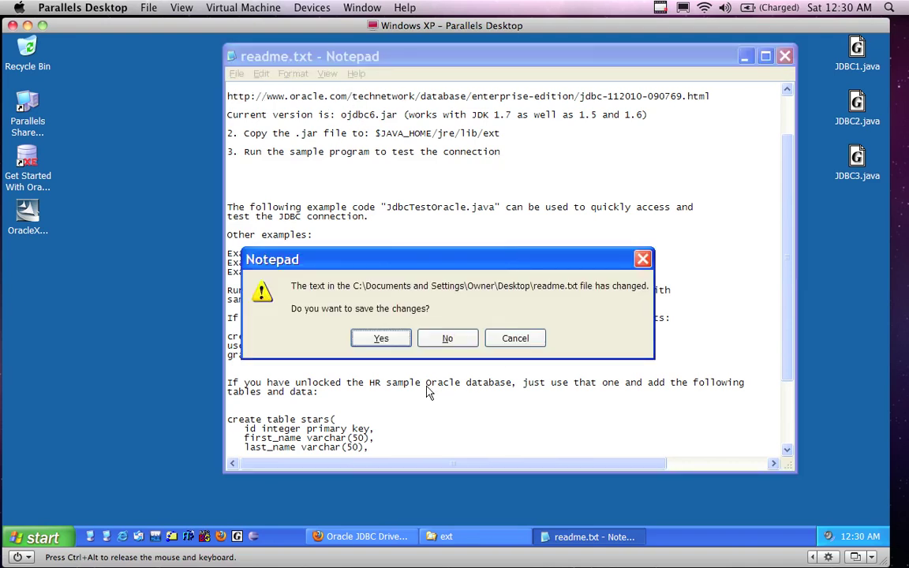
left_click(407, 337)
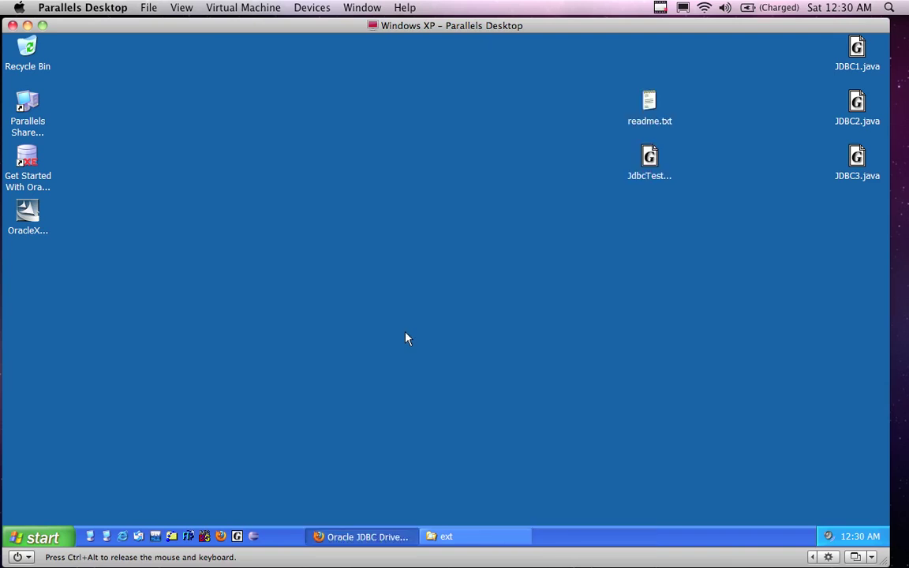
left_click(649, 160)
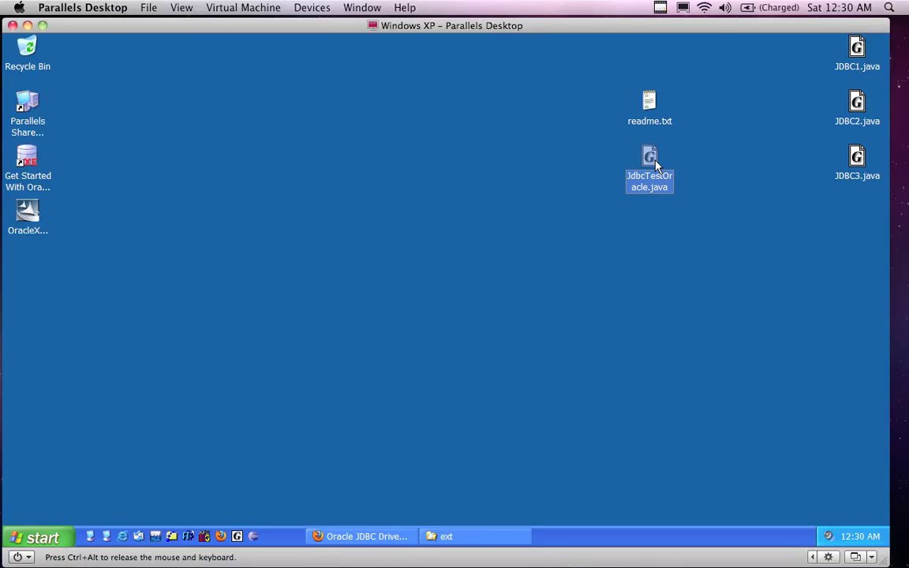
- Open JdbcTestOracle.java in jGRASP, move the OracleXE icon lower, then minimise jGRASP
double_click(644, 158)
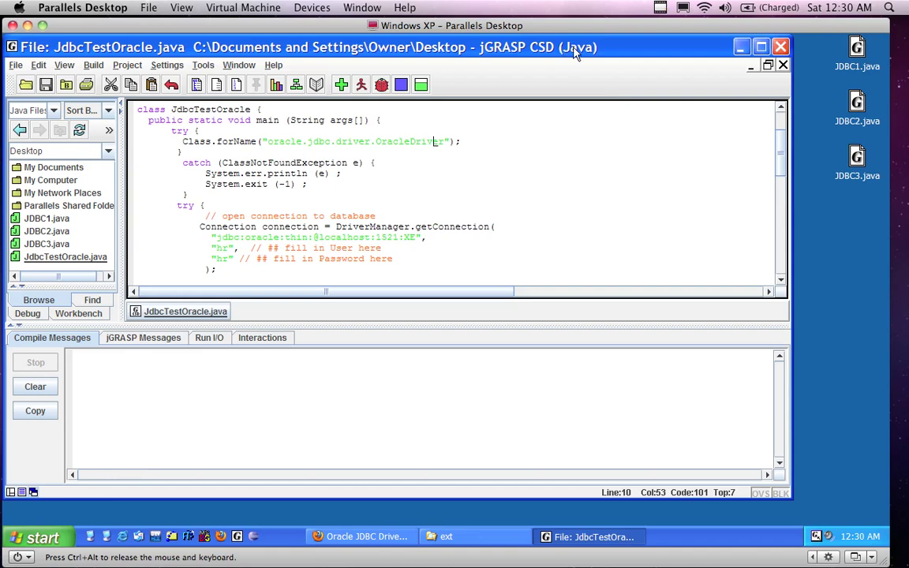
left_click_drag(574, 53, 600, 52)
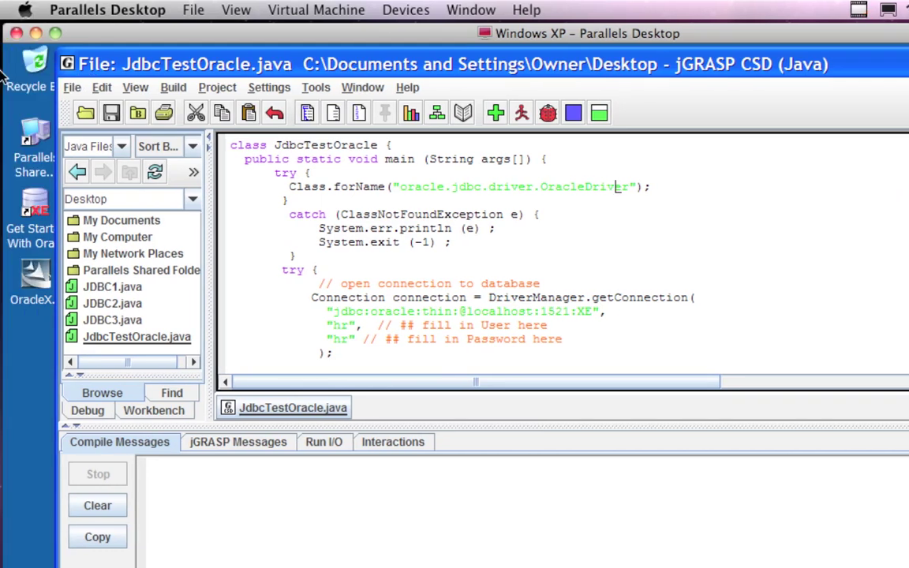
left_click_drag(32, 316, 32, 378)
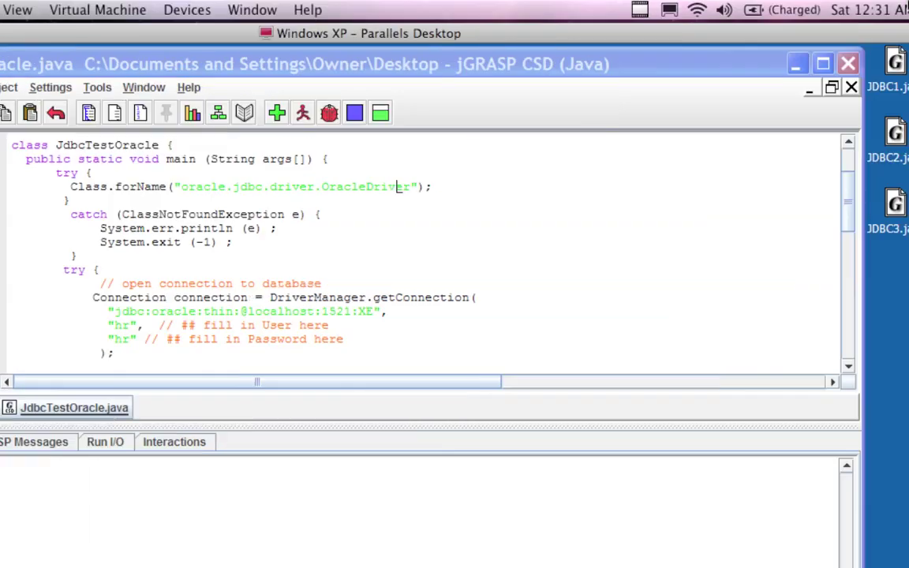
left_click(745, 68)
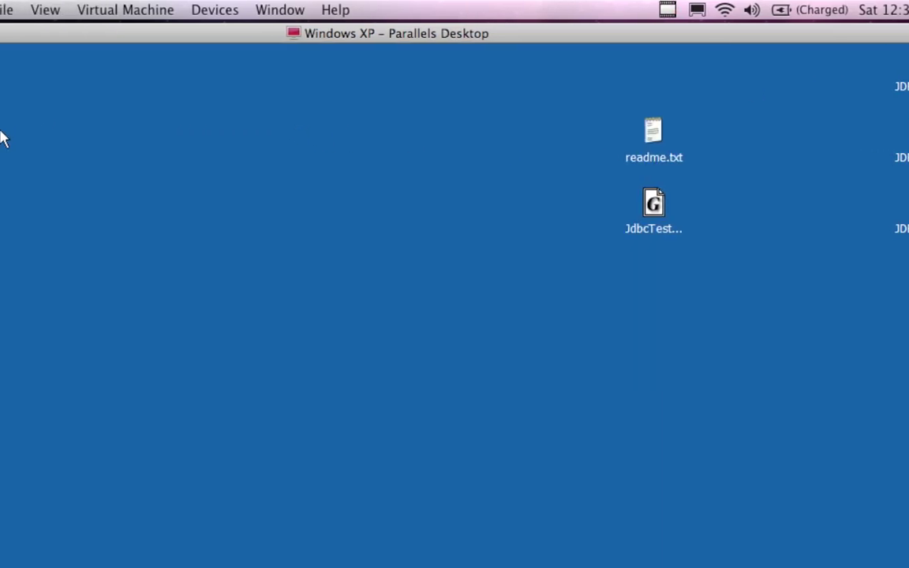
left_click(31, 215)
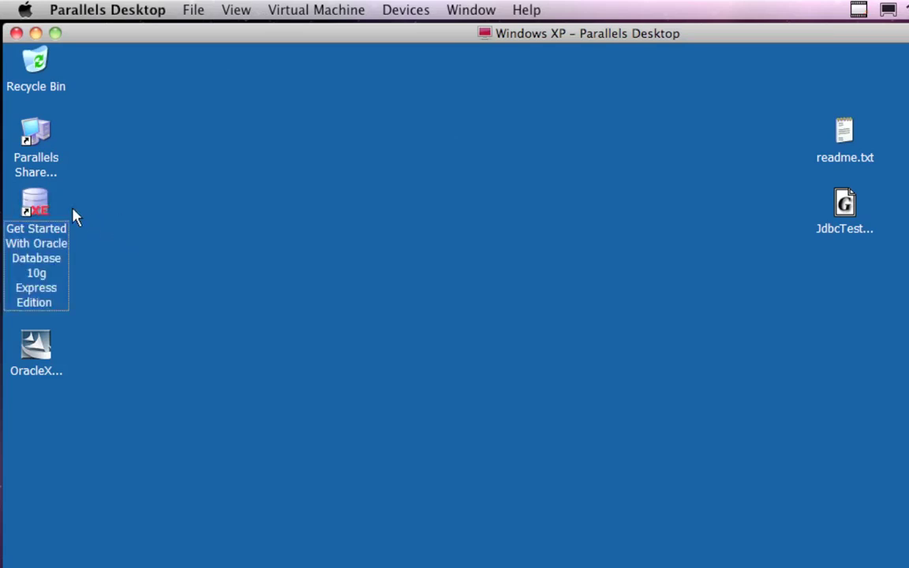
- Open the Oracle Database XE Getting Started Guide at Unlocking the Sample User Account
double_click(33, 214)
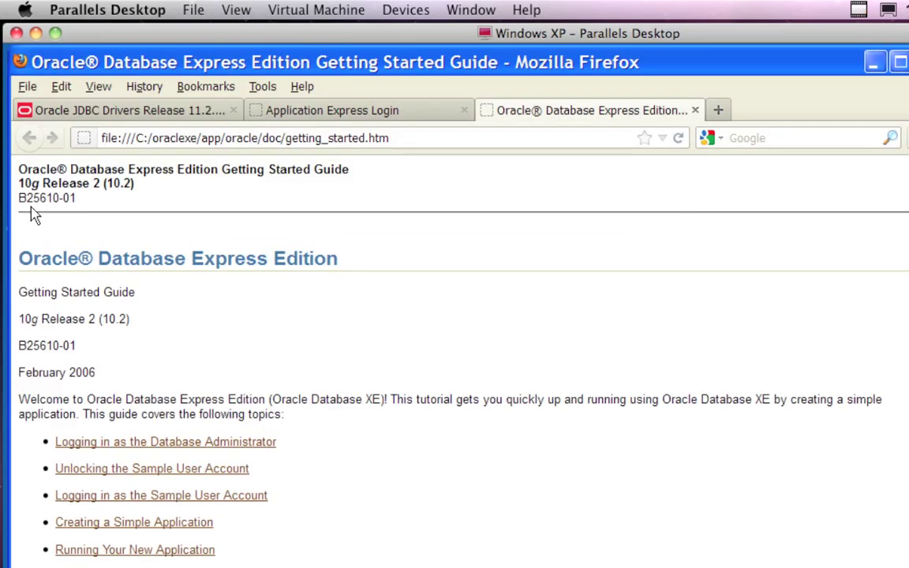
scroll(284, 272, "down", 5)
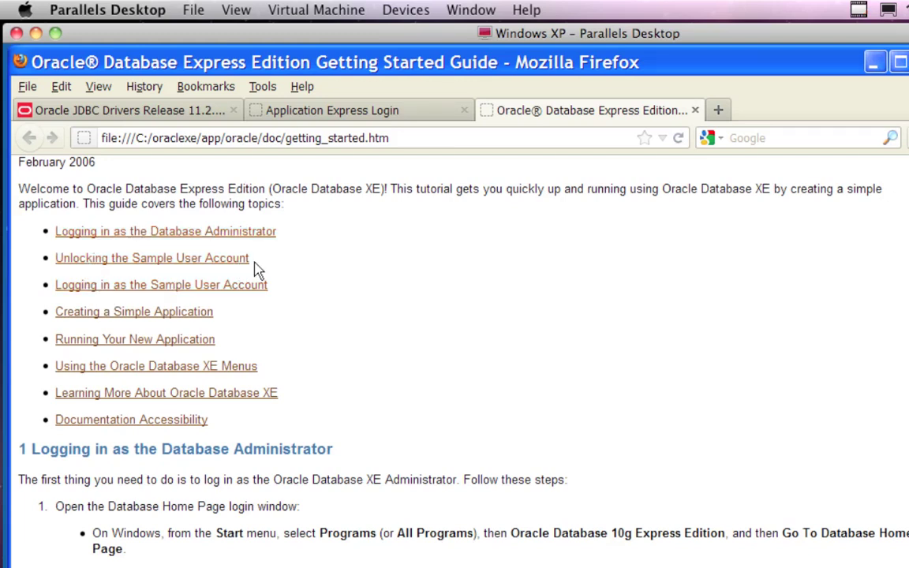
left_click(221, 264)
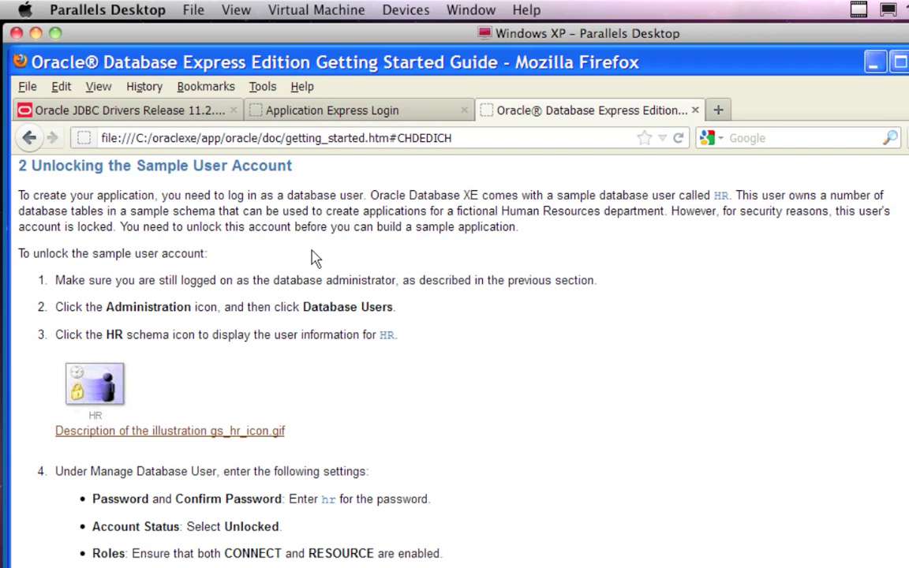
scroll(331, 240, "down", 8)
scroll(356, 227, "up", 8)
scroll(360, 367, "down", 7)
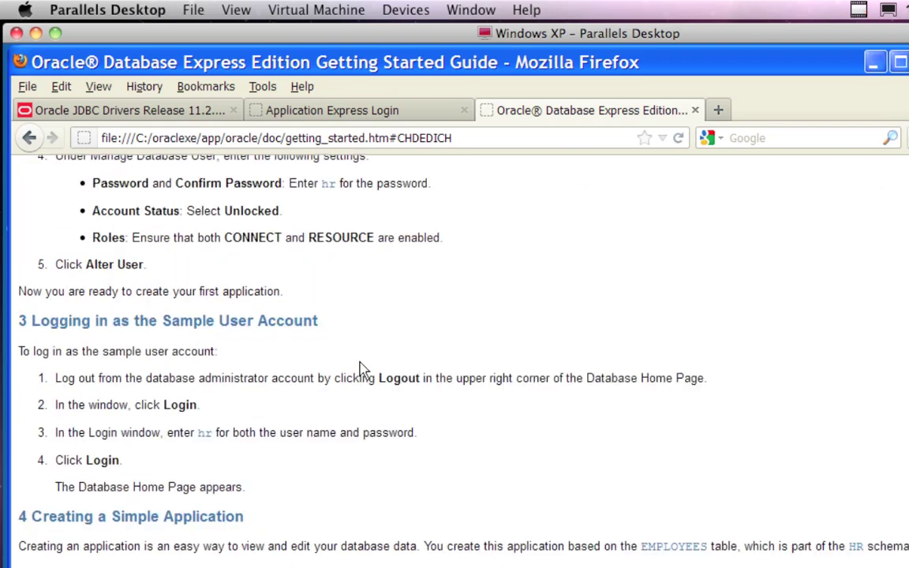
scroll(363, 368, "down", 4)
scroll(359, 363, "up", 8)
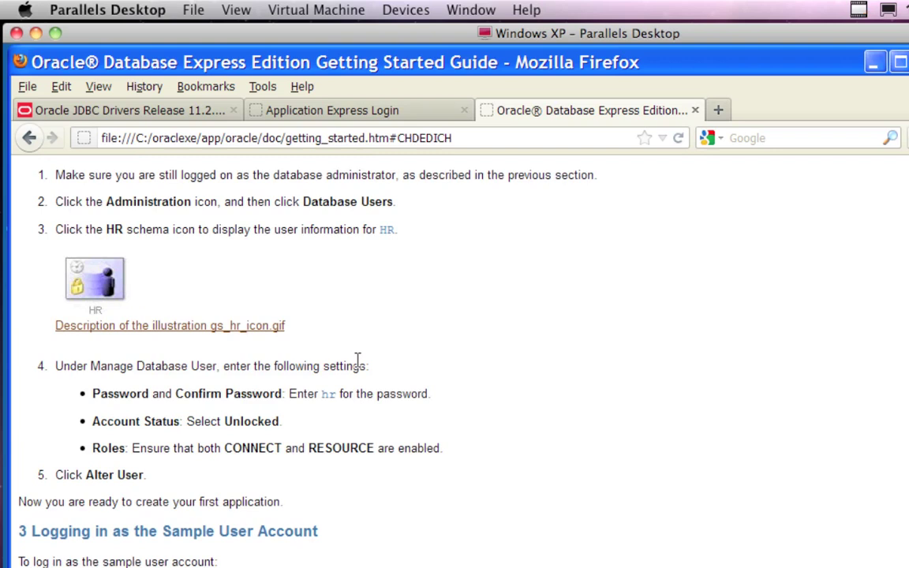
scroll(357, 360, "up", 5)
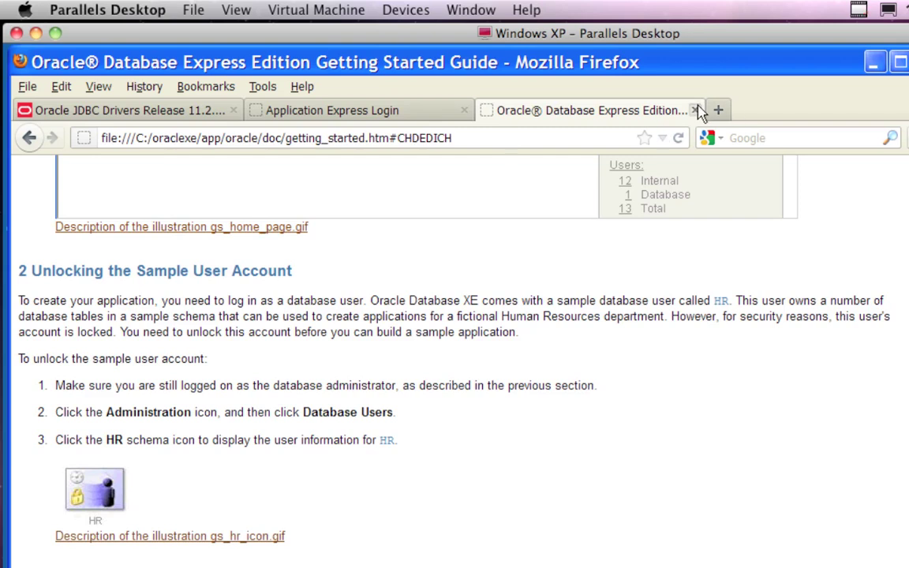
- Close the guide, restore the jGRASP editor, and enlarge its code area
left_click(694, 111)
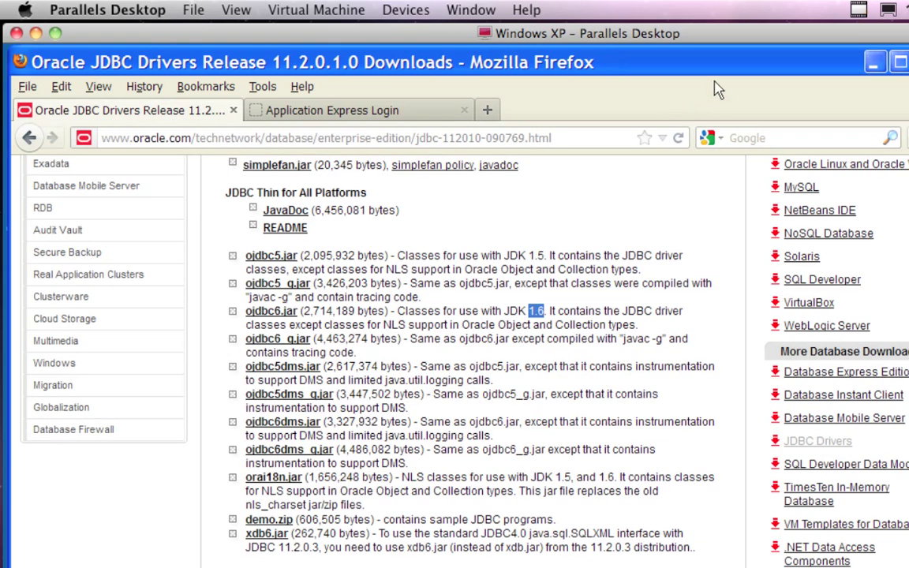
left_click(878, 65)
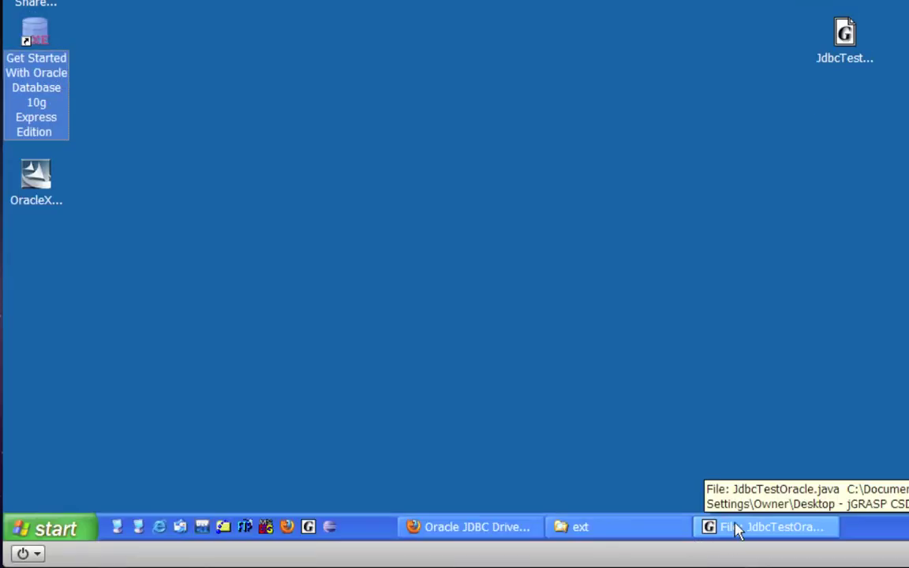
left_click(697, 543)
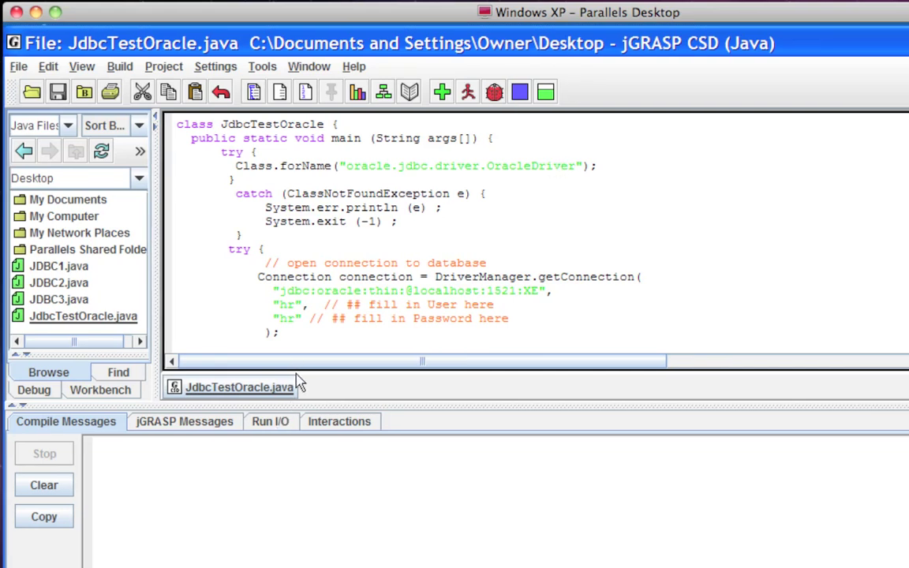
left_click_drag(438, 404, 462, 556)
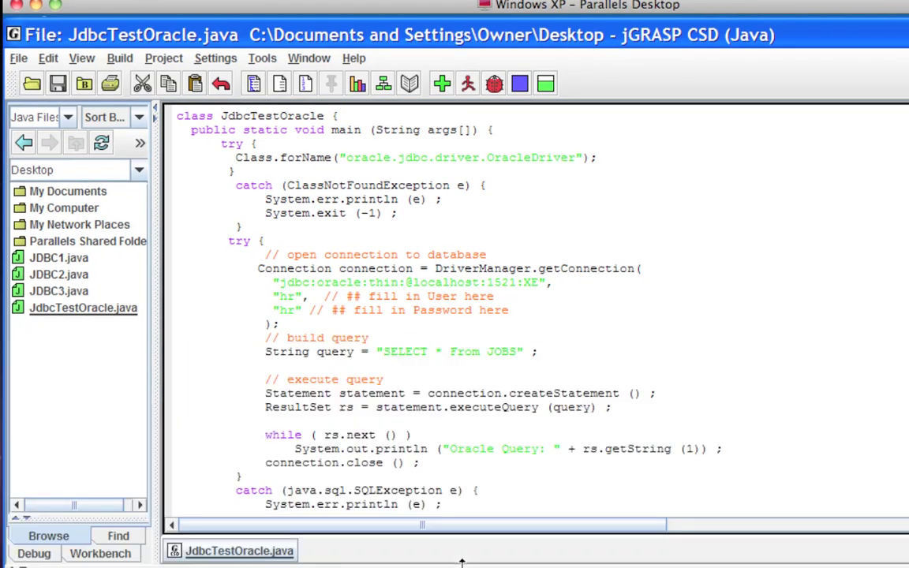
scroll(451, 331, "up", 2)
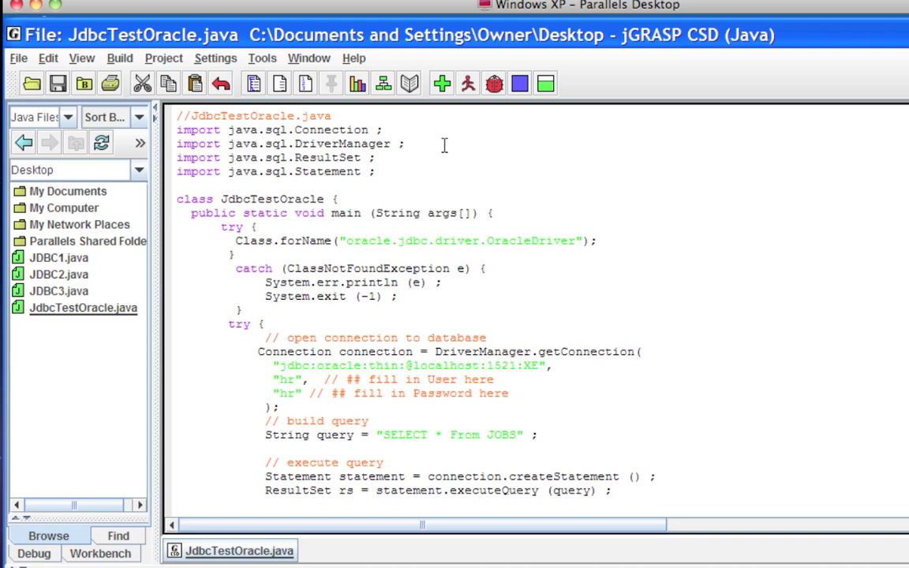
- End the Connection import line with a semicolon and narrow the file browser panel
key("BackSpace")
key("BackSpace")
type(";")
left_click_drag(153, 228, 150, 229)
left_click_drag(115, 227, 96, 228)
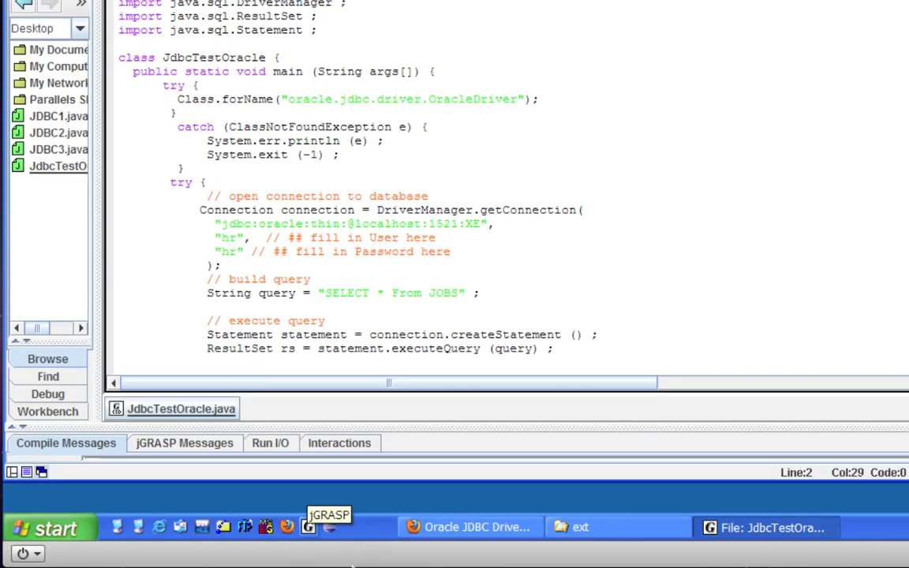
left_click(465, 527)
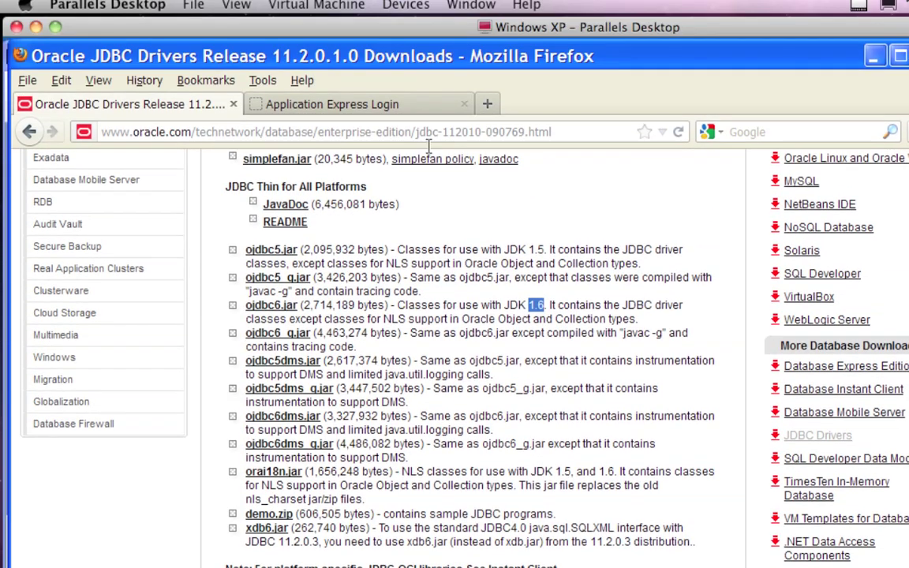
left_click(439, 134)
type("www.j")
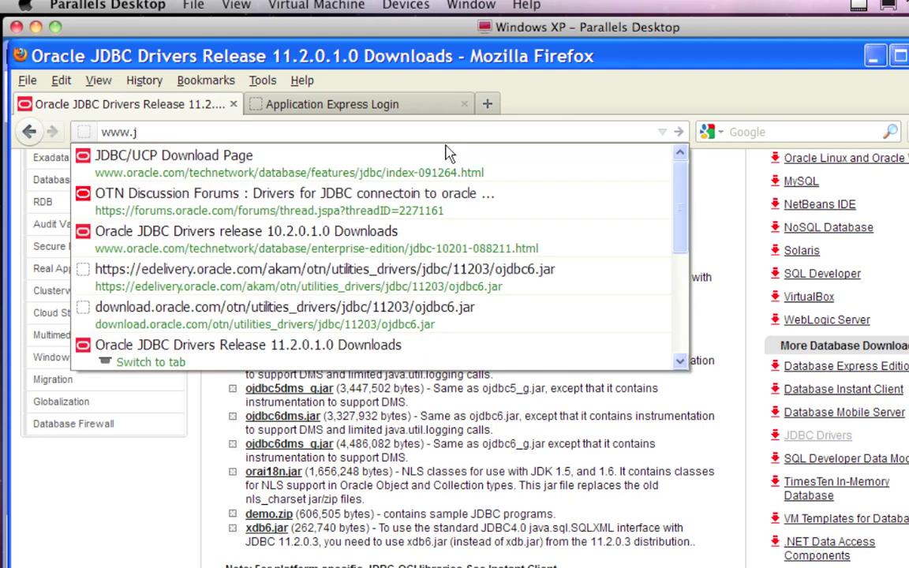
type("gras")
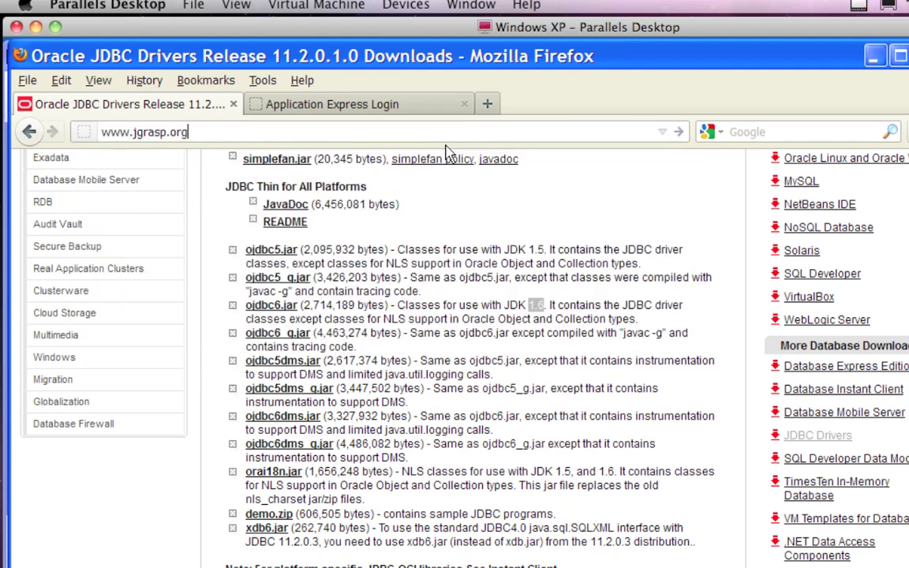
type("p.org")
key("Return")
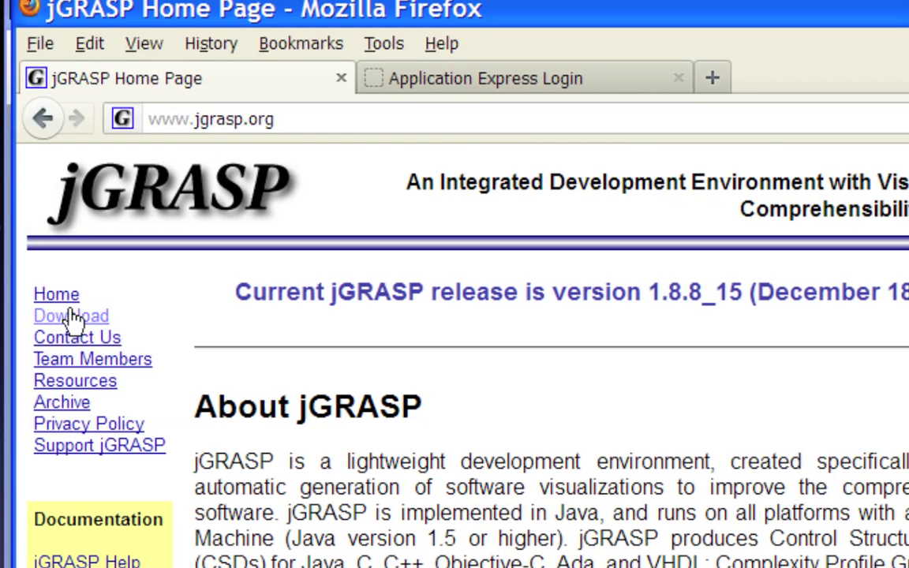
left_click(72, 317)
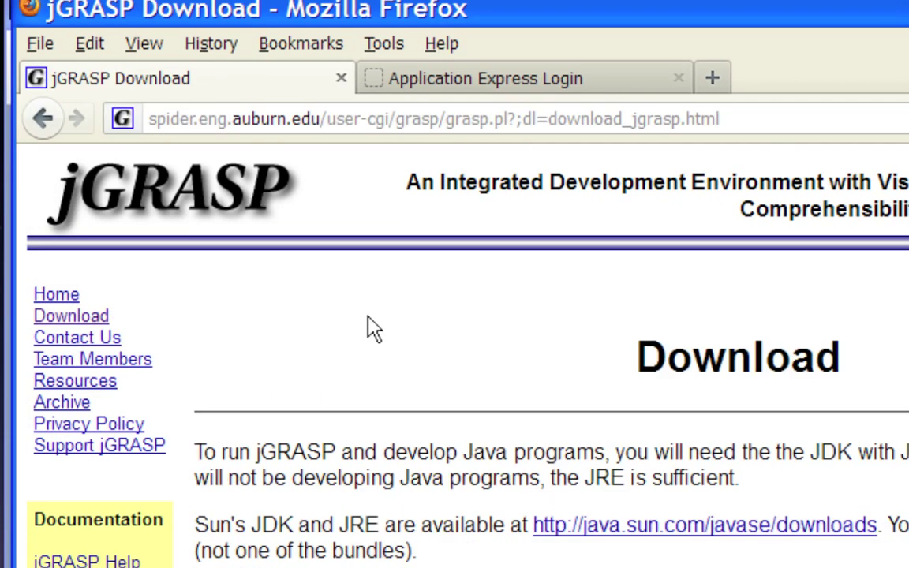
scroll(368, 320, "down", 5)
scroll(368, 314, "down", 3)
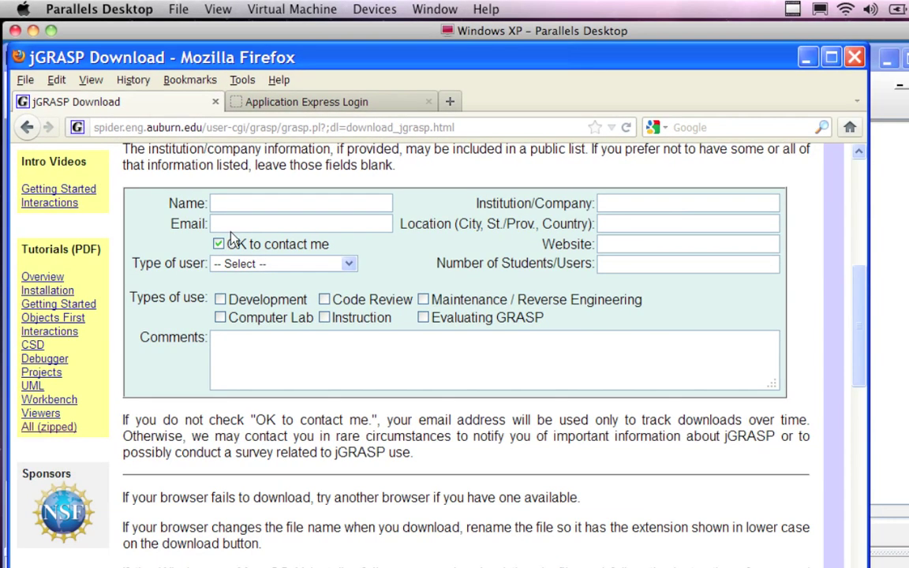
scroll(230, 233, "down", 15)
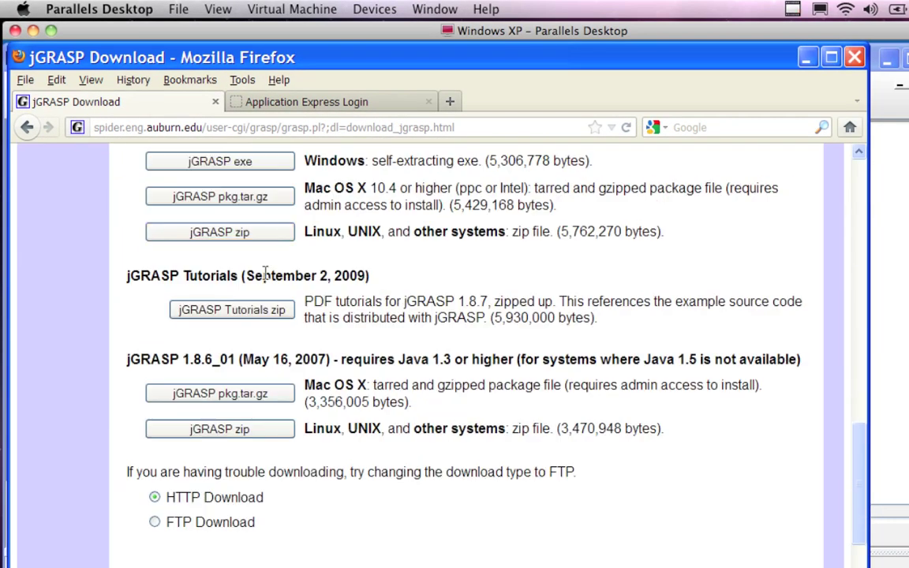
scroll(265, 271, "up", 4)
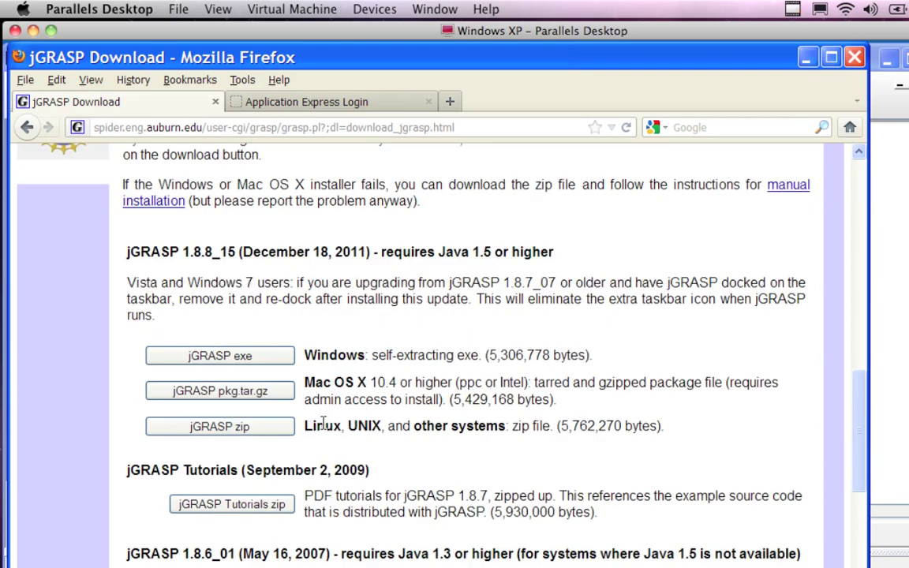
scroll(323, 423, "down", 4)
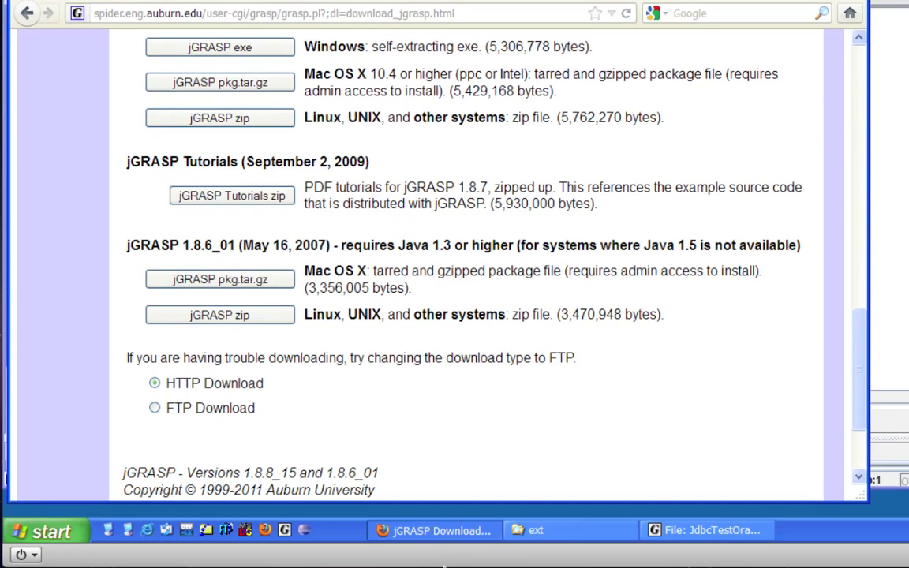
- Restore jGRASP, slim the file panel, narrow the window, and shift it right
left_click(725, 531)
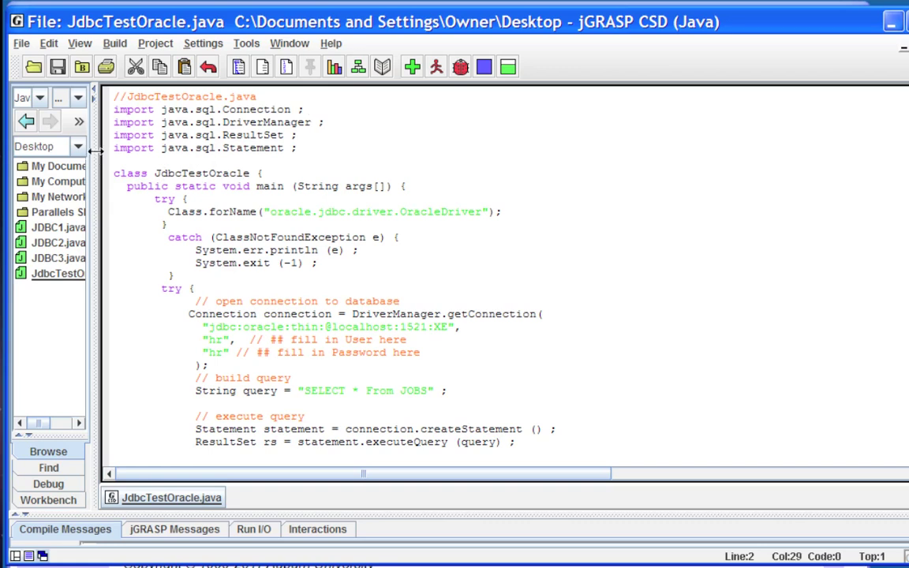
left_click_drag(95, 150, 75, 156)
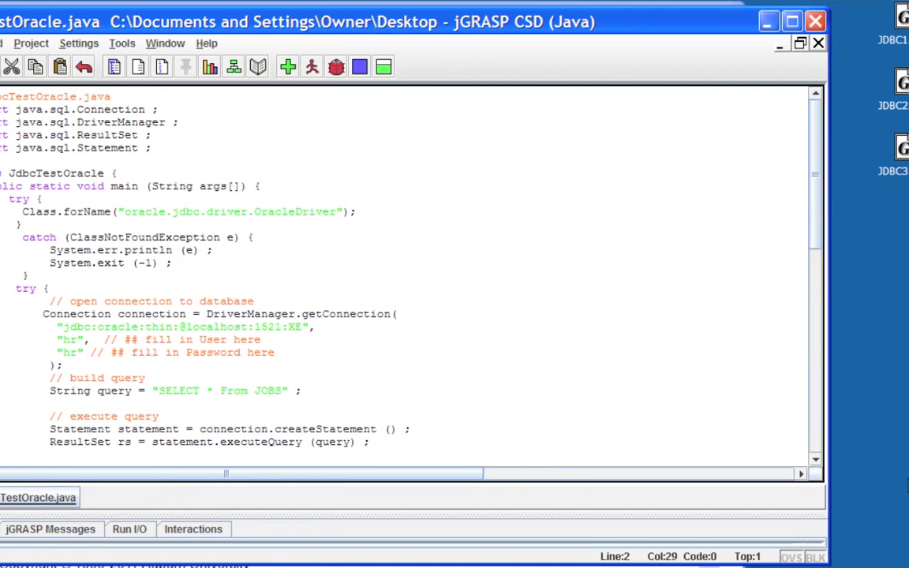
left_click_drag(779, 254, 709, 254)
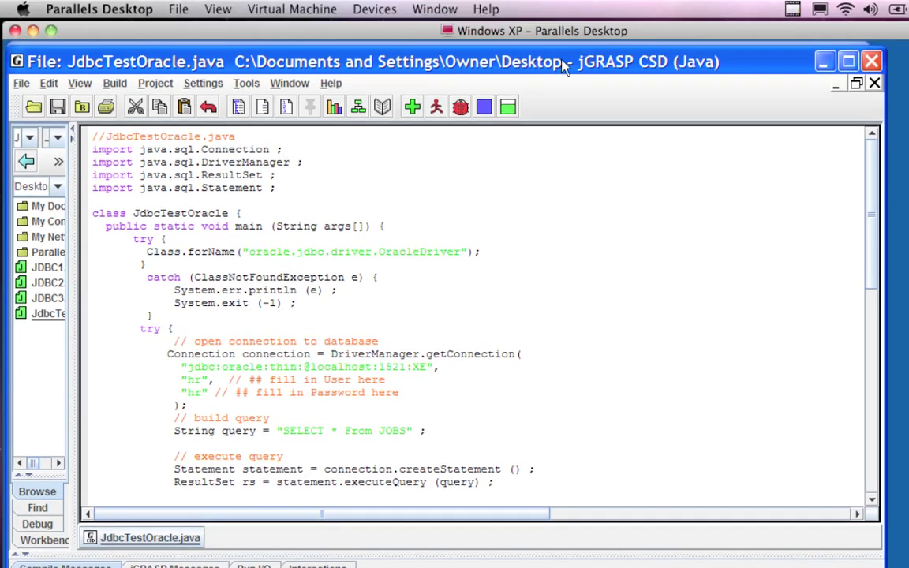
left_click_drag(564, 67, 585, 66)
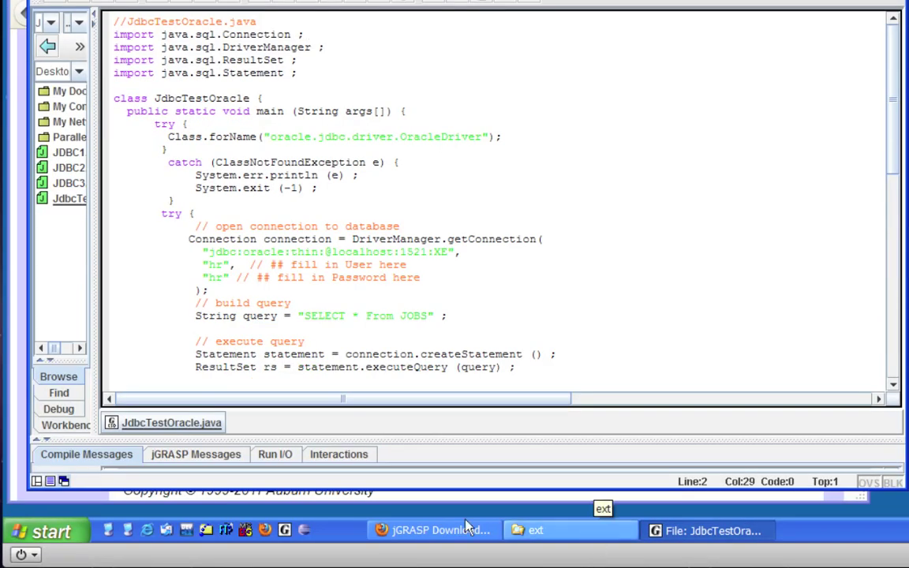
- Bring the jGRASP download page forward in Firefox and scroll through it
left_click(466, 529)
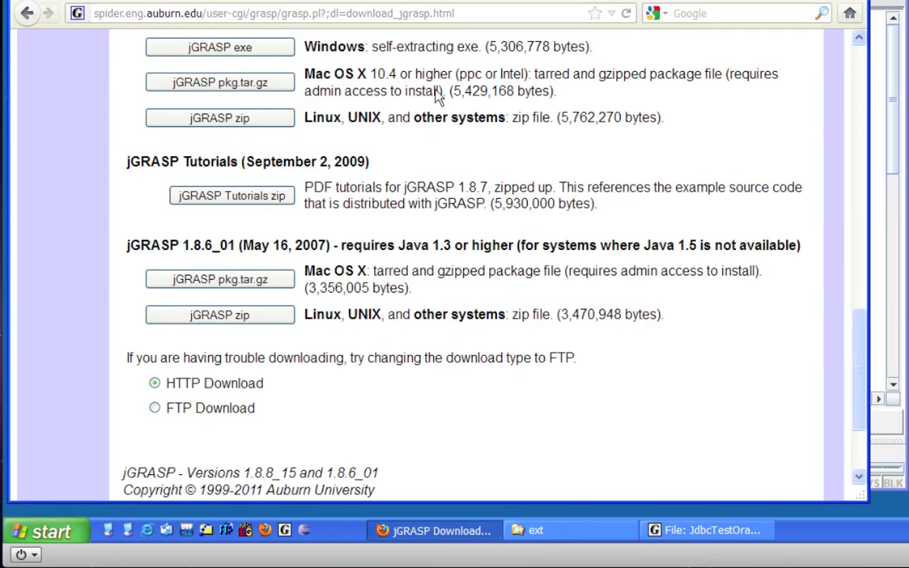
scroll(440, 94, "up", 15)
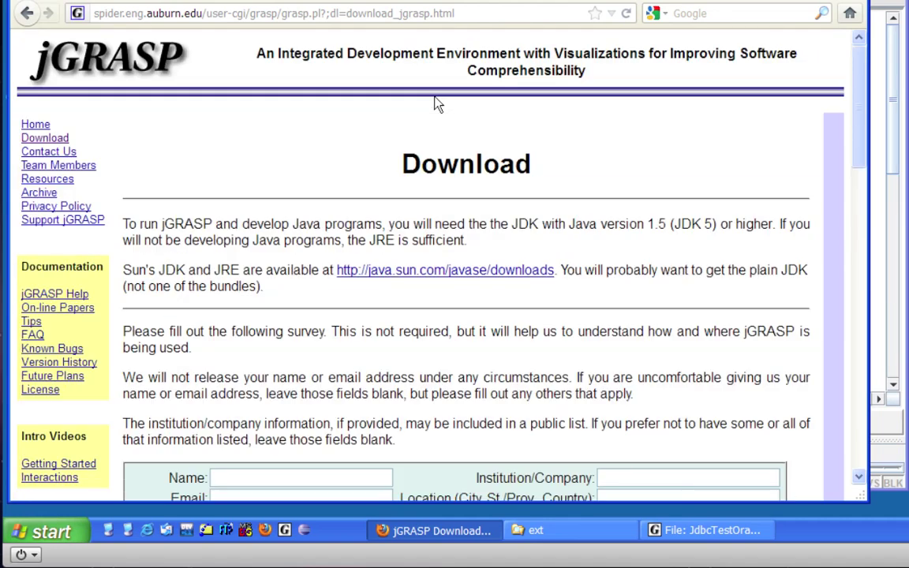
scroll(438, 103, "down", 12)
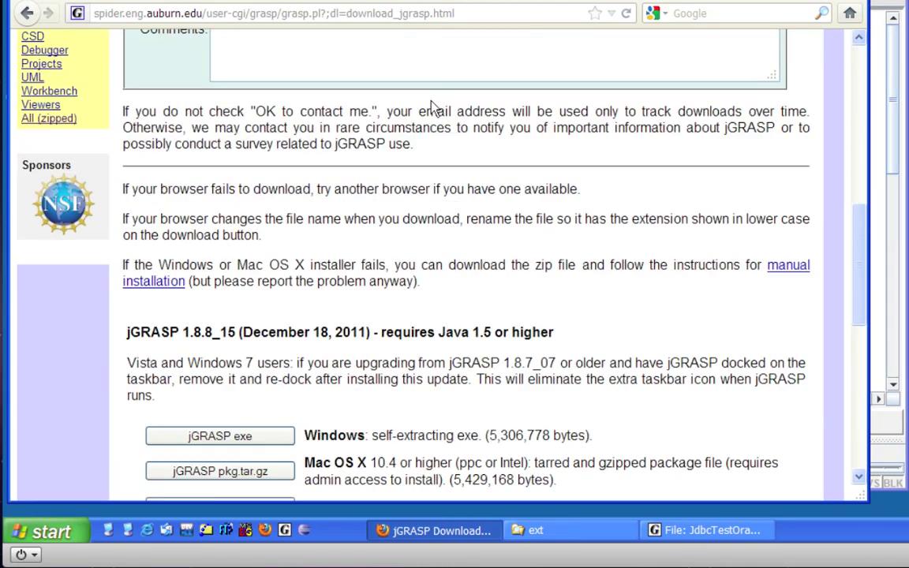
scroll(426, 101, "up", 6)
scroll(427, 101, "up", 6)
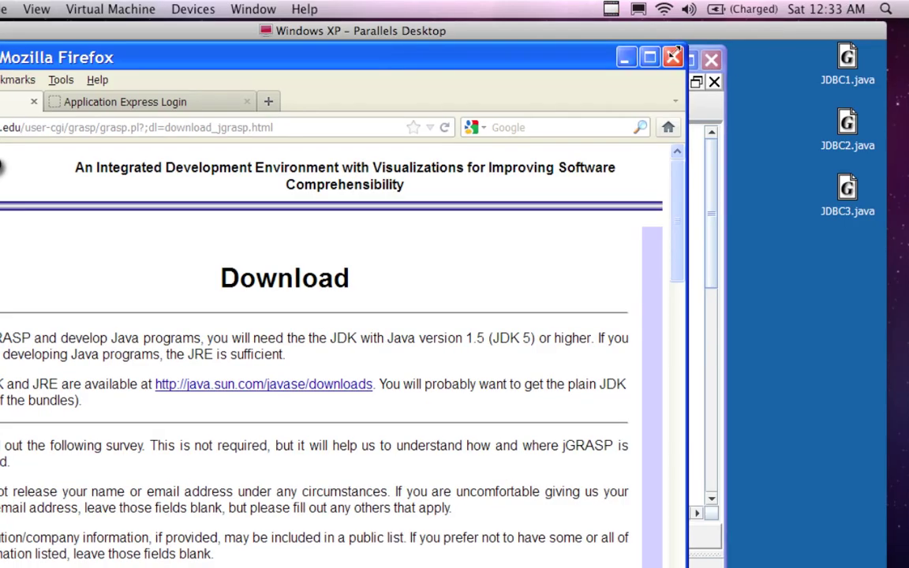
- Cancel closing Firefox's two tabs and minimize the browser instead
left_click(673, 57)
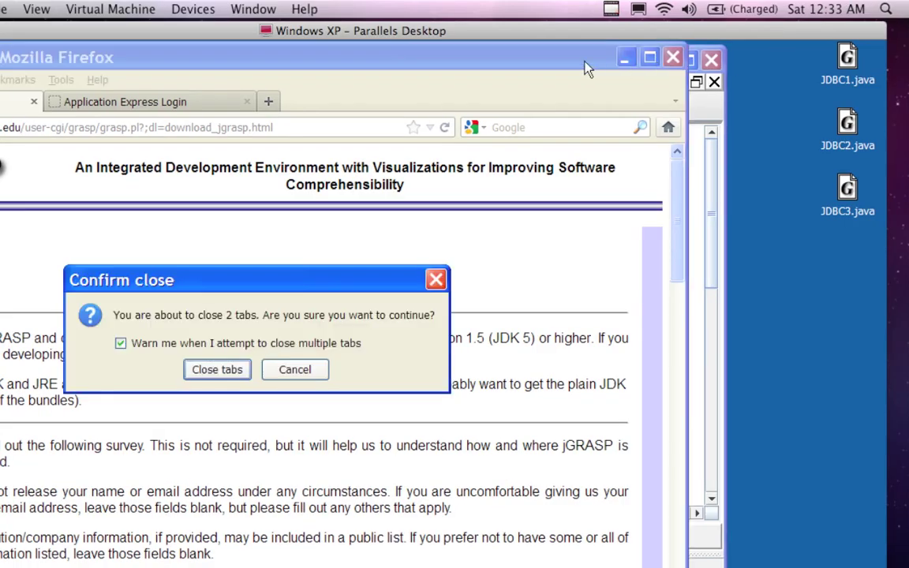
left_click(305, 371)
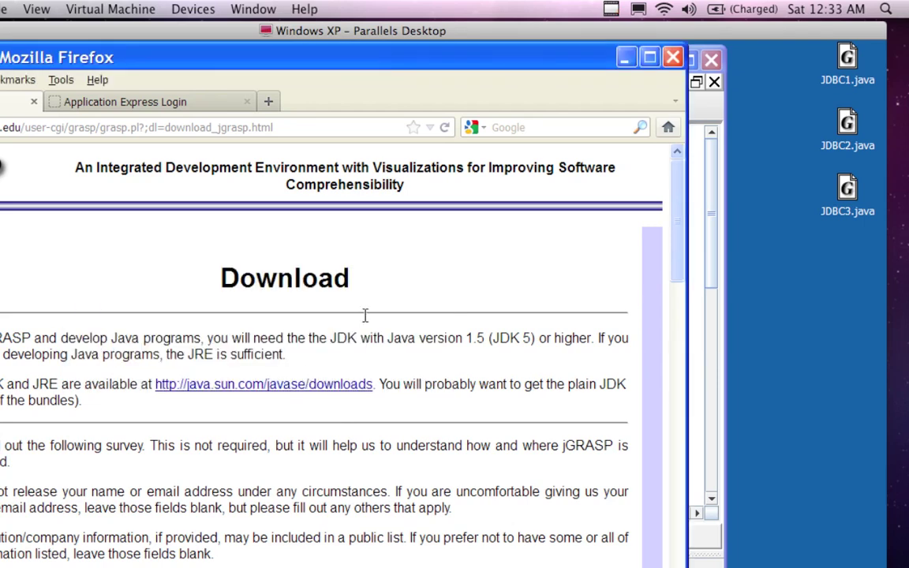
left_click(627, 60)
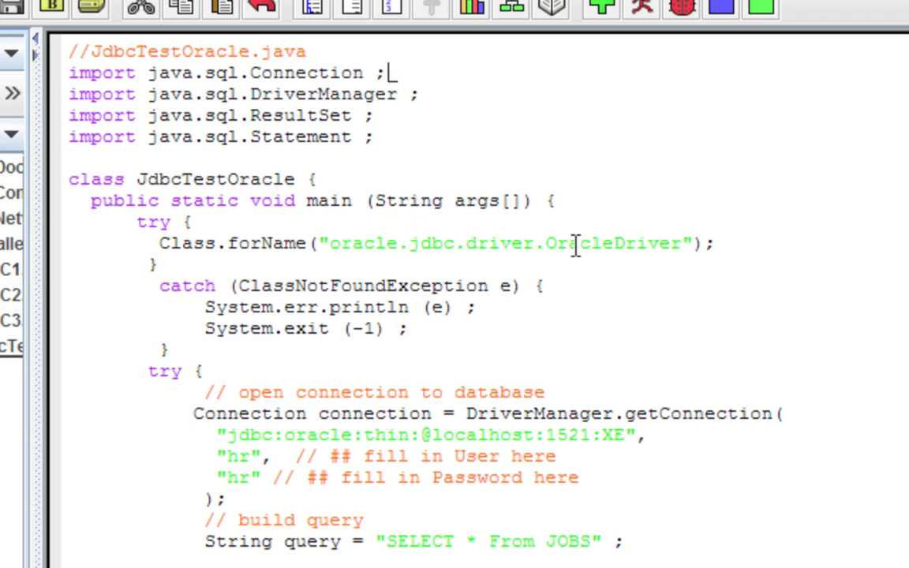
- Inspect JdbcTestOracle.java, highlighting the oracle.jdbc.driver.OracleDriver name and scrolling down to the query code
left_click_drag(334, 243, 683, 247)
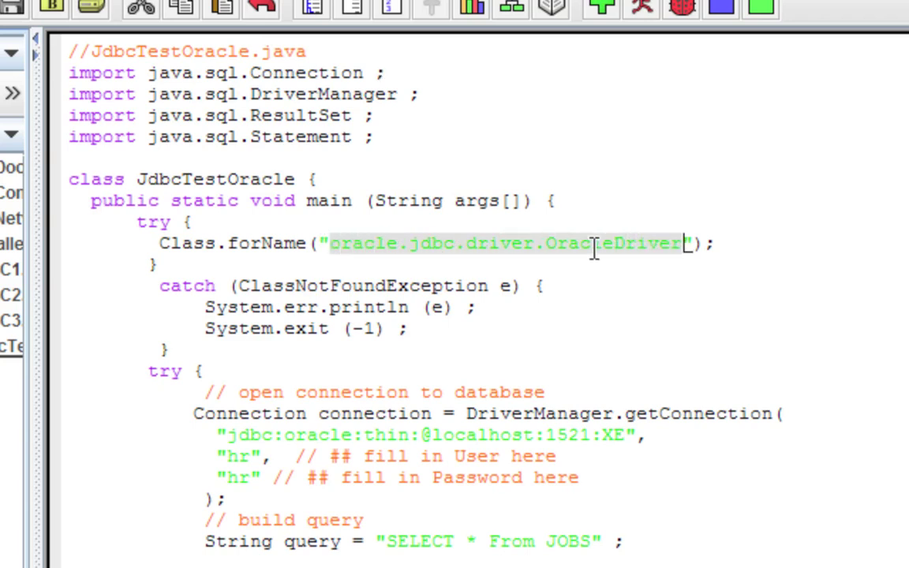
left_click(469, 244)
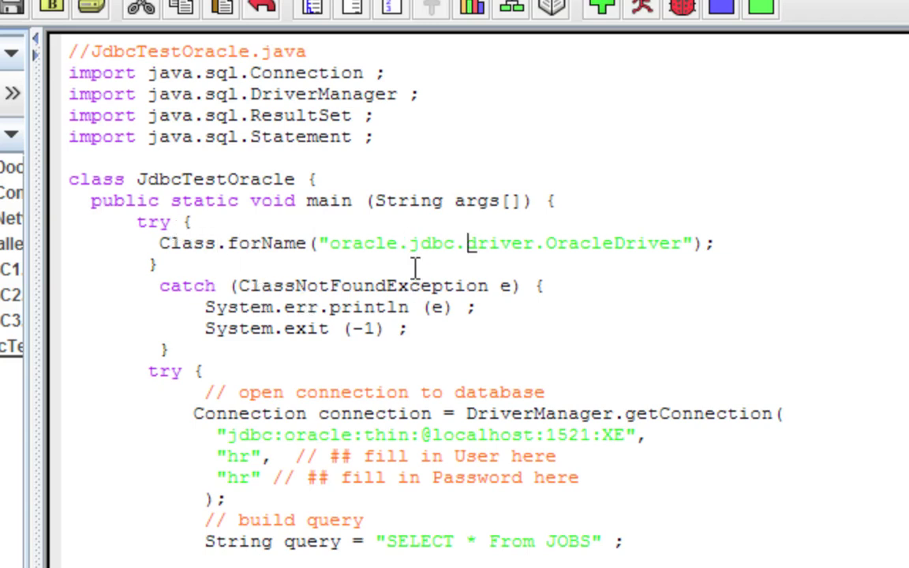
scroll(455, 278, "down", 1)
scroll(455, 278, "down", 2)
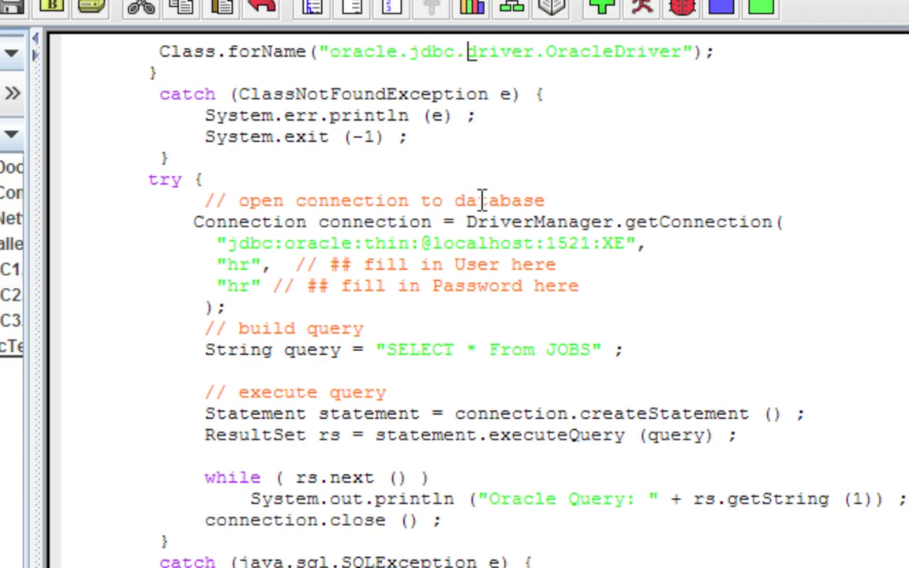
scroll(445, 195, "down", 1)
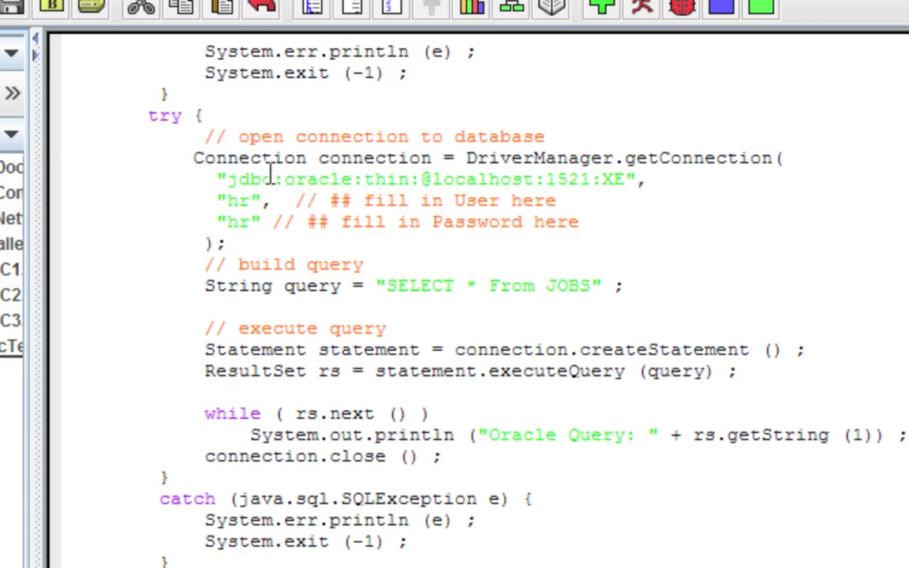
left_click_drag(228, 179, 623, 192)
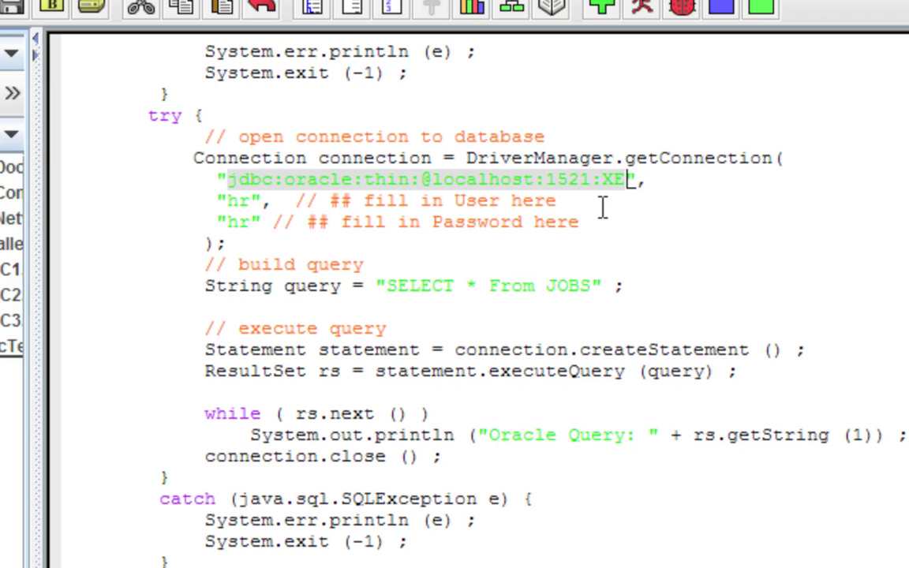
left_click(608, 193)
left_click_drag(604, 187, 628, 182)
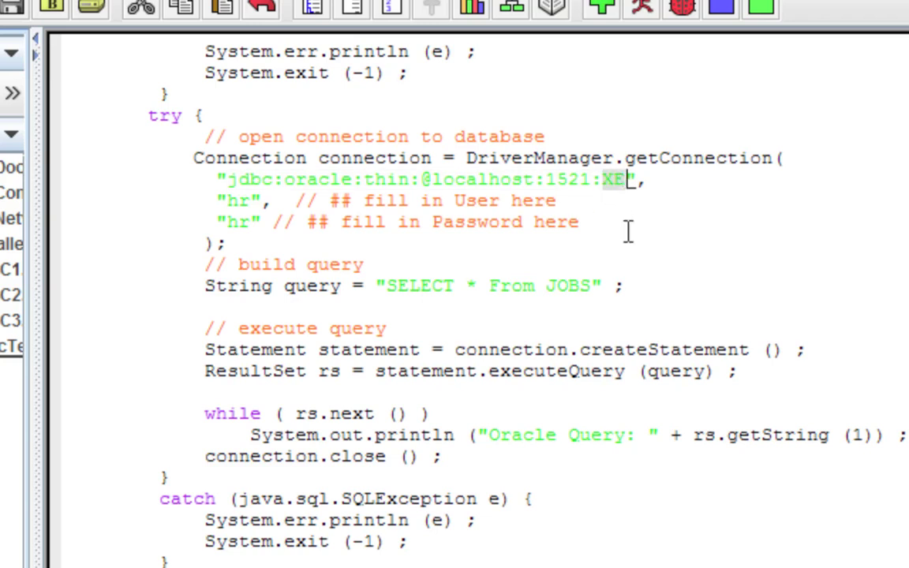
left_click(629, 231)
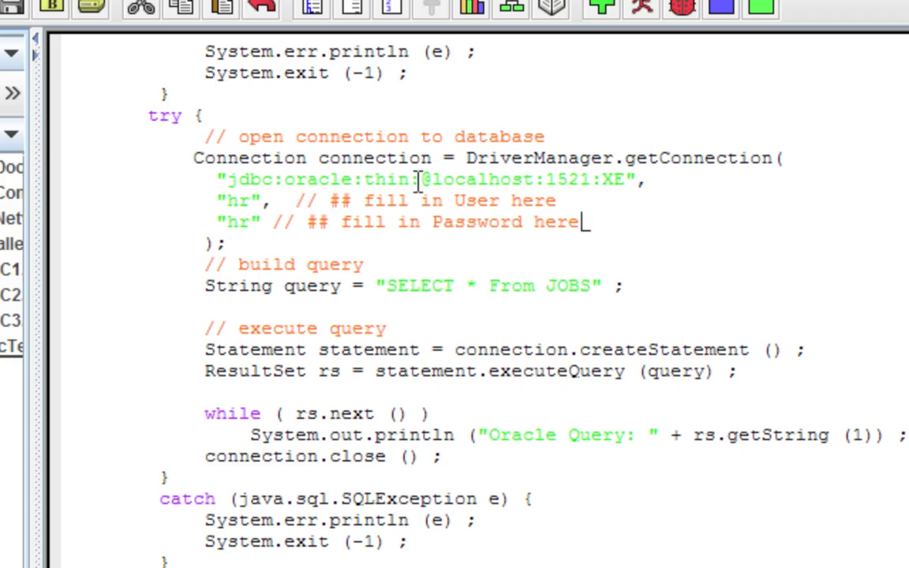
left_click_drag(430, 180, 610, 180)
left_click(590, 180)
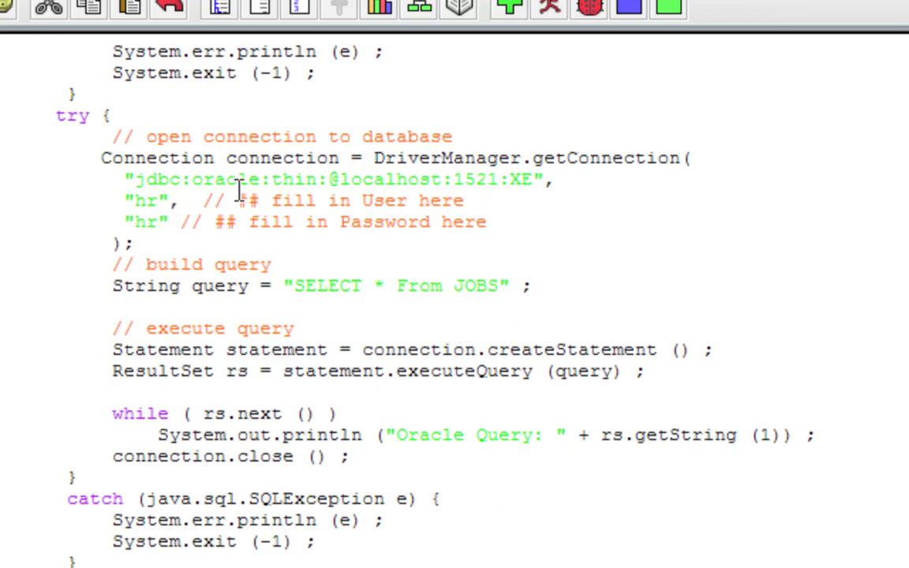
double_click(142, 200)
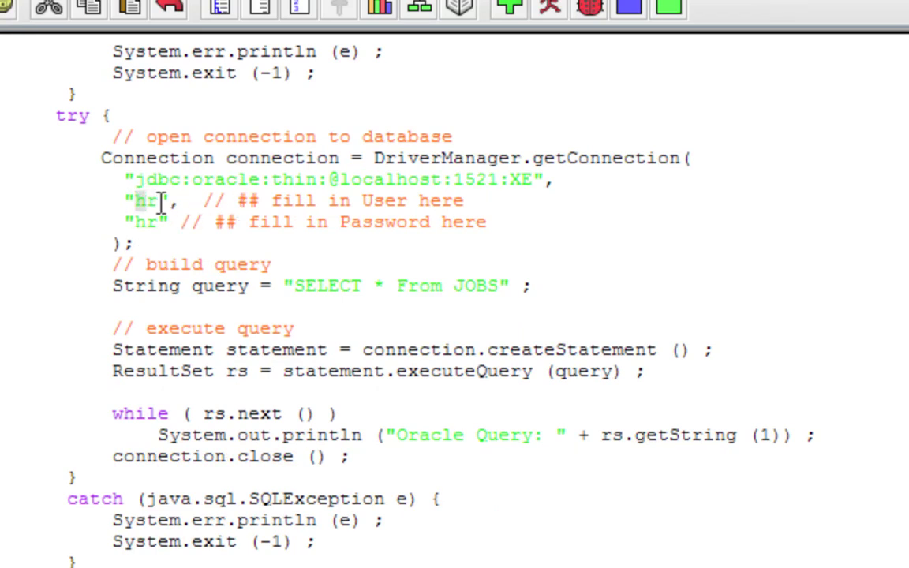
left_click(159, 206)
left_click_drag(452, 288, 498, 286)
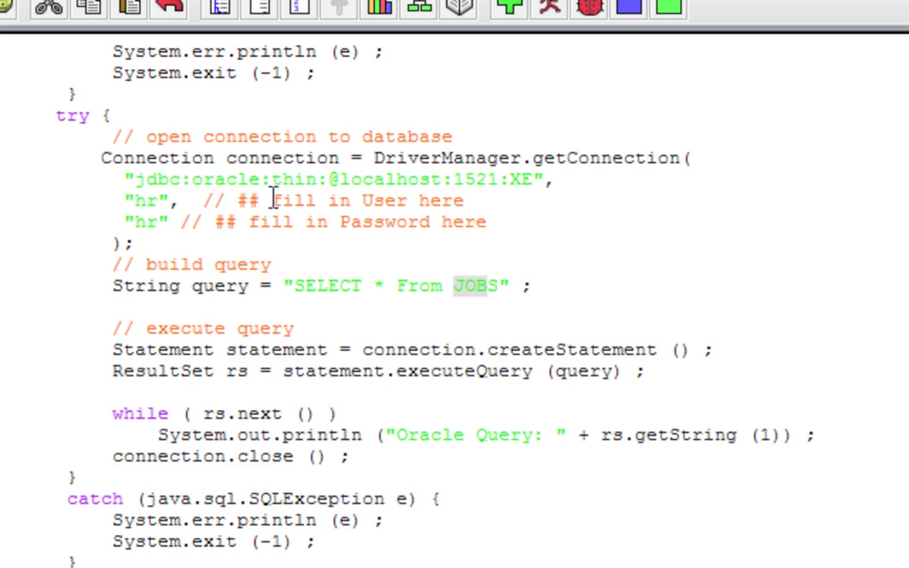
left_click(160, 200)
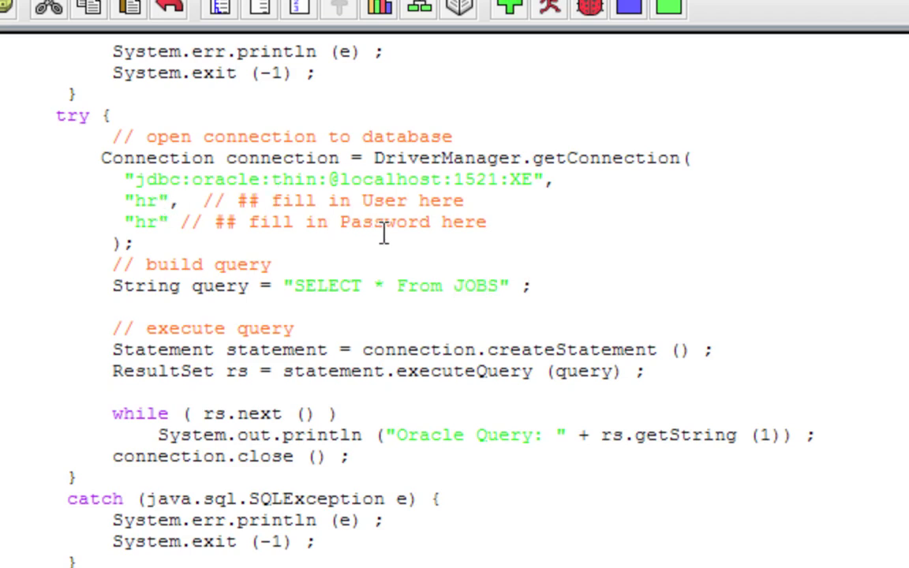
scroll(383, 233, "down", 2)
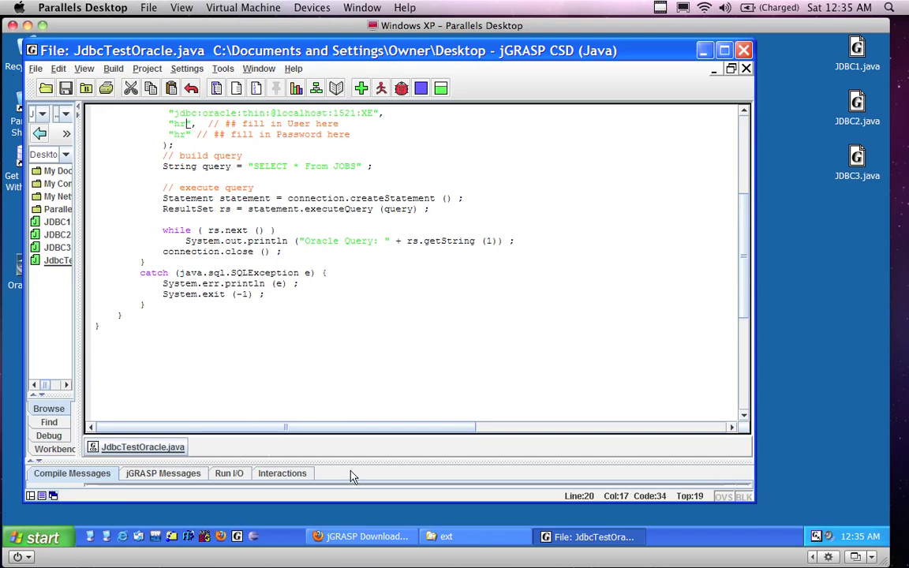
- Compile JdbcTestOracle.java with javac -g and enlarge the Compile Messages pane to show operation complete
left_click_drag(348, 462, 347, 412)
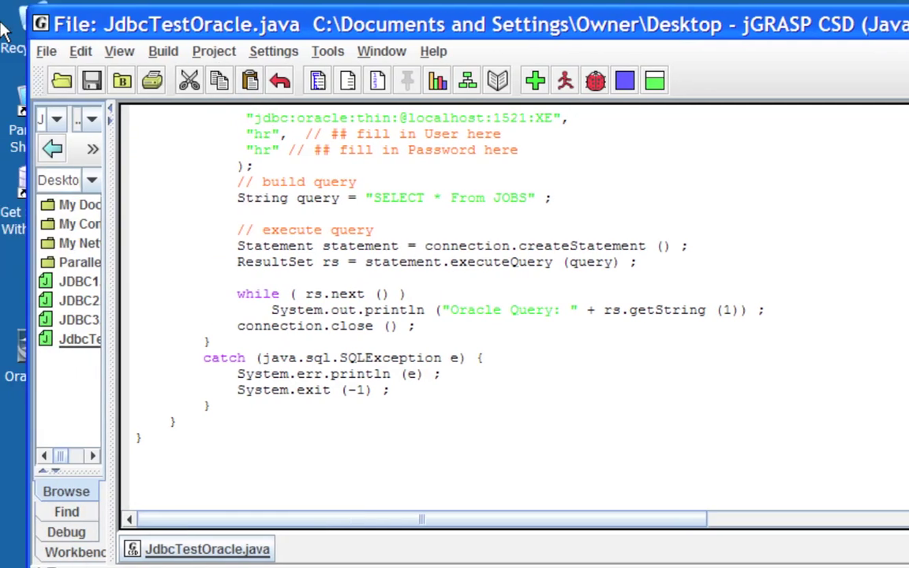
left_click(165, 52)
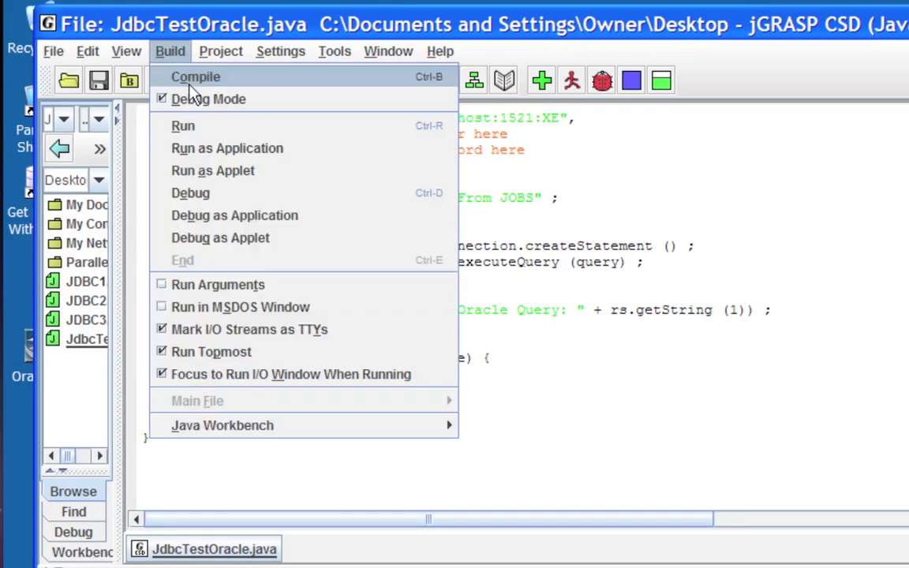
left_click(172, 72)
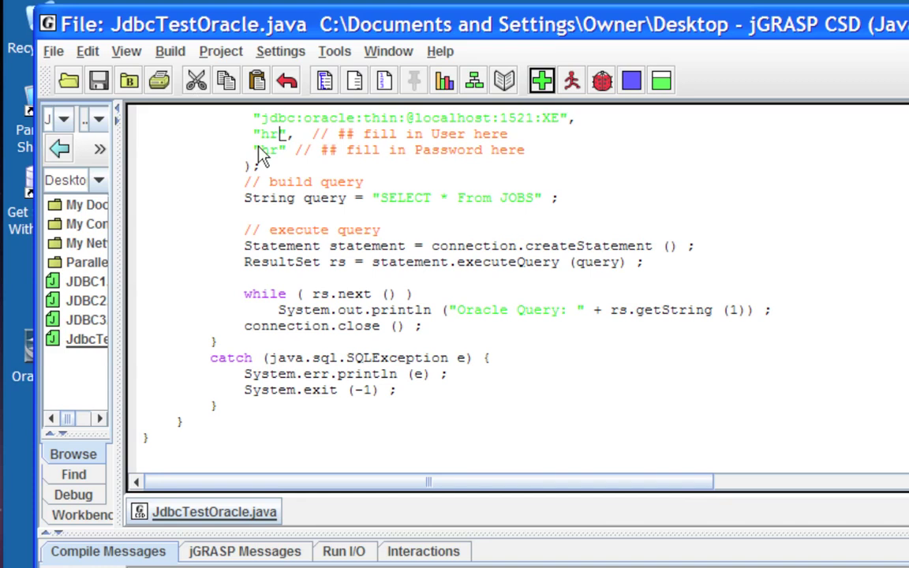
scroll(317, 341, "down", 2)
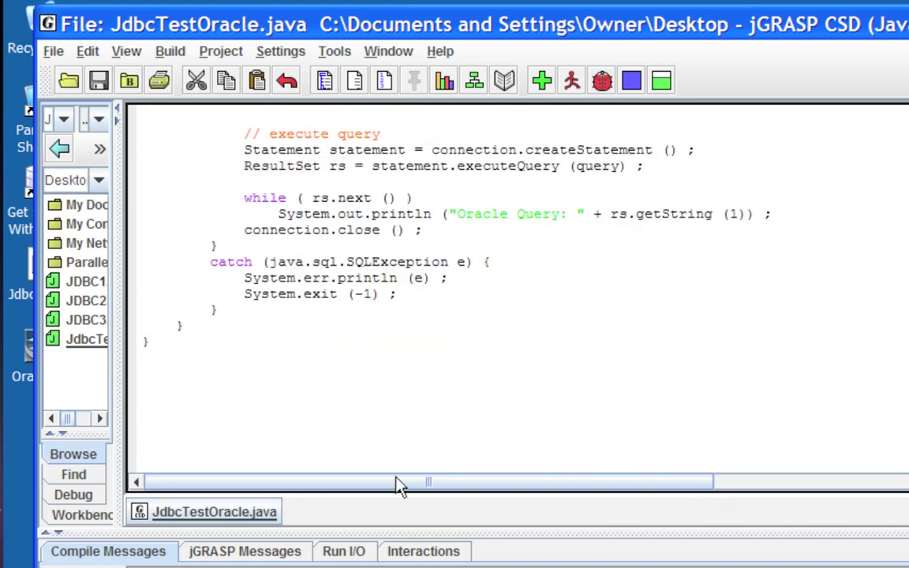
left_click_drag(462, 536, 469, 399)
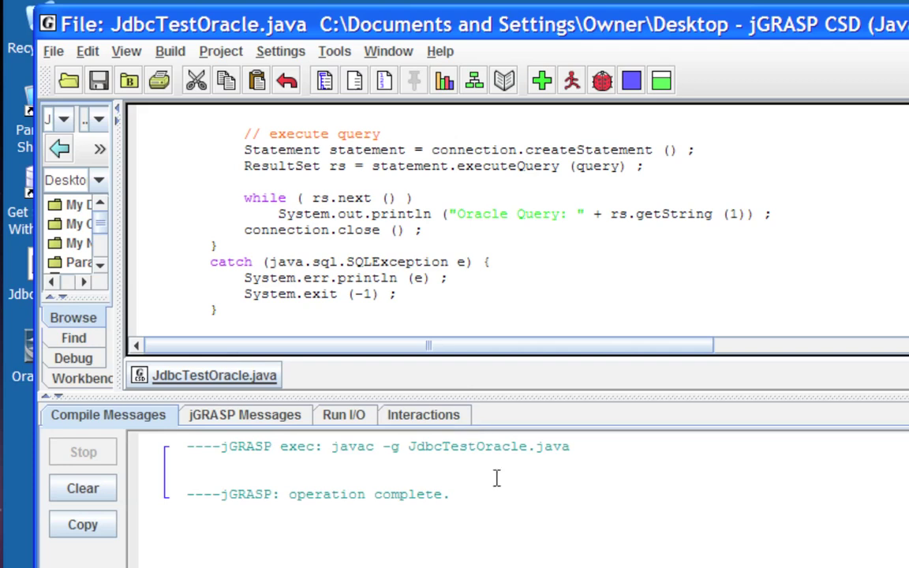
left_click(519, 497)
- Enlarge the message pane, clear the old compile output, and recompile JdbcTestOracle.java
left_click(170, 50)
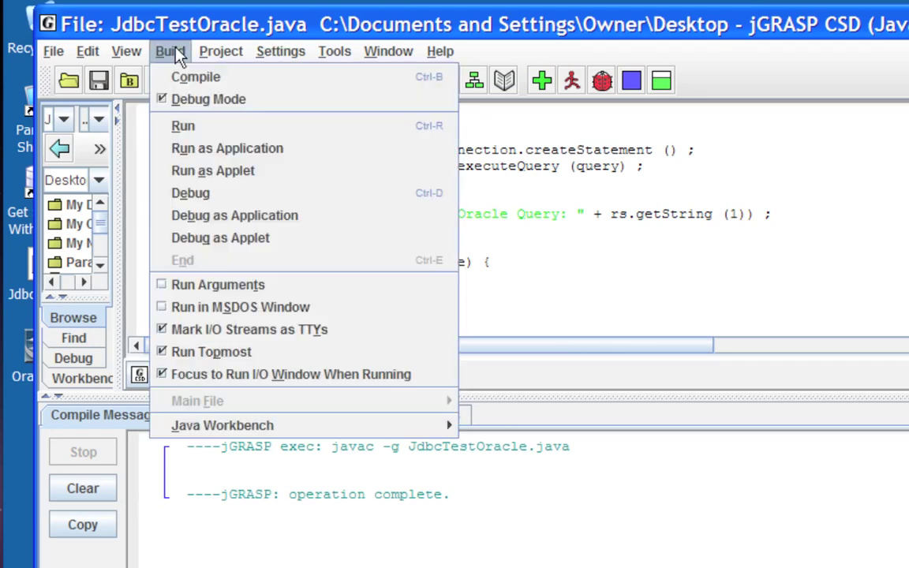
left_click(181, 78)
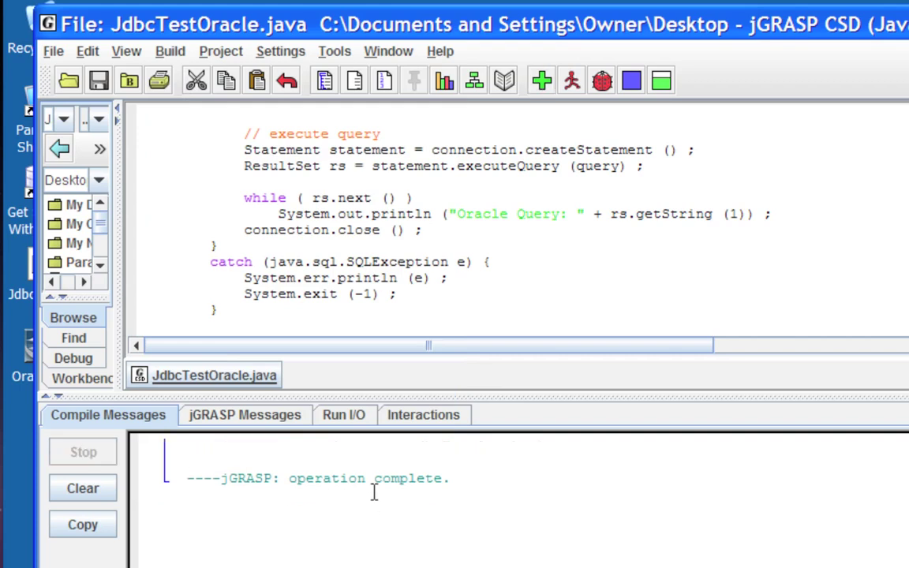
left_click_drag(527, 393, 520, 152)
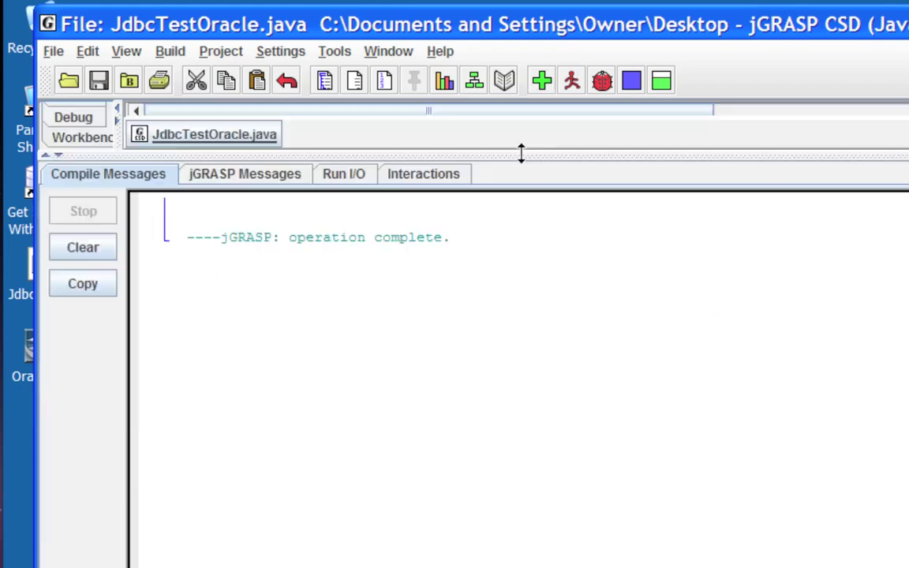
left_click(85, 248)
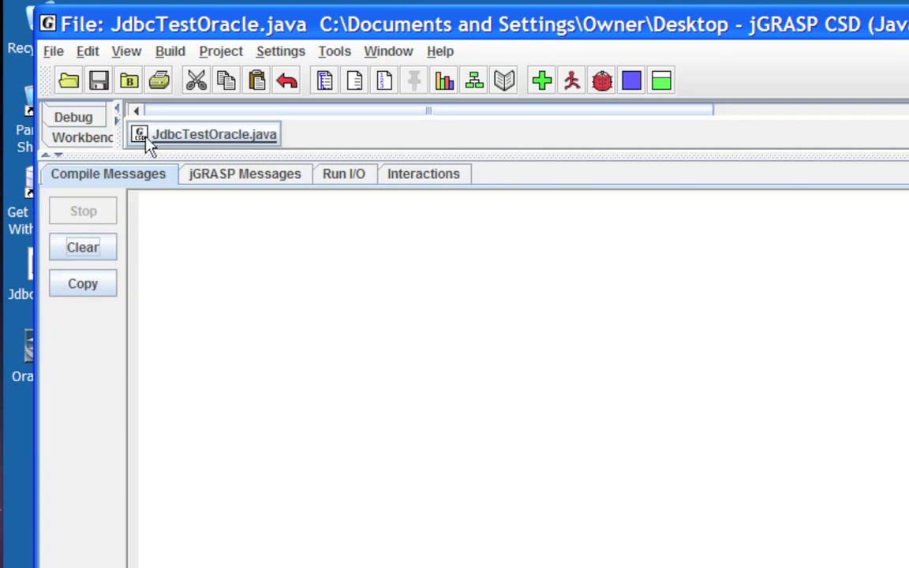
left_click(166, 51)
left_click(190, 77)
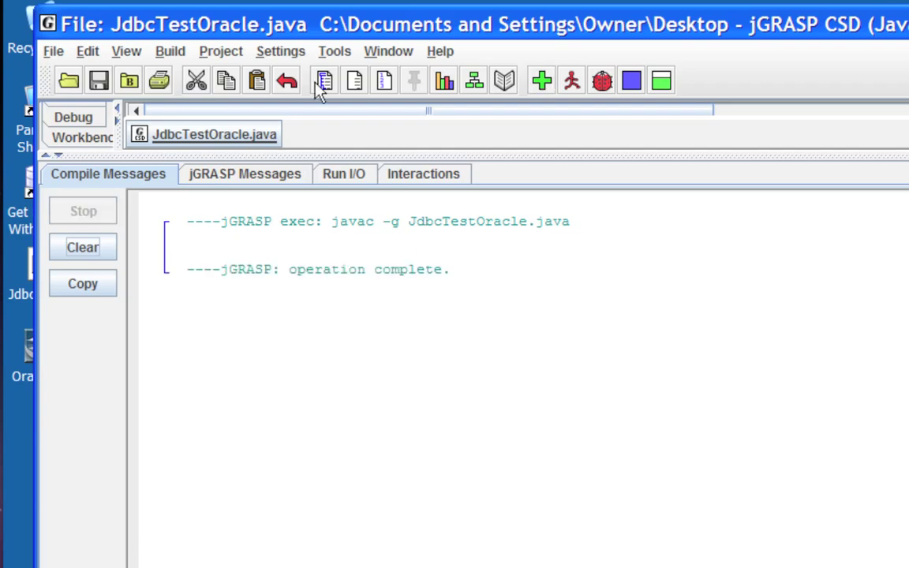
left_click(170, 54)
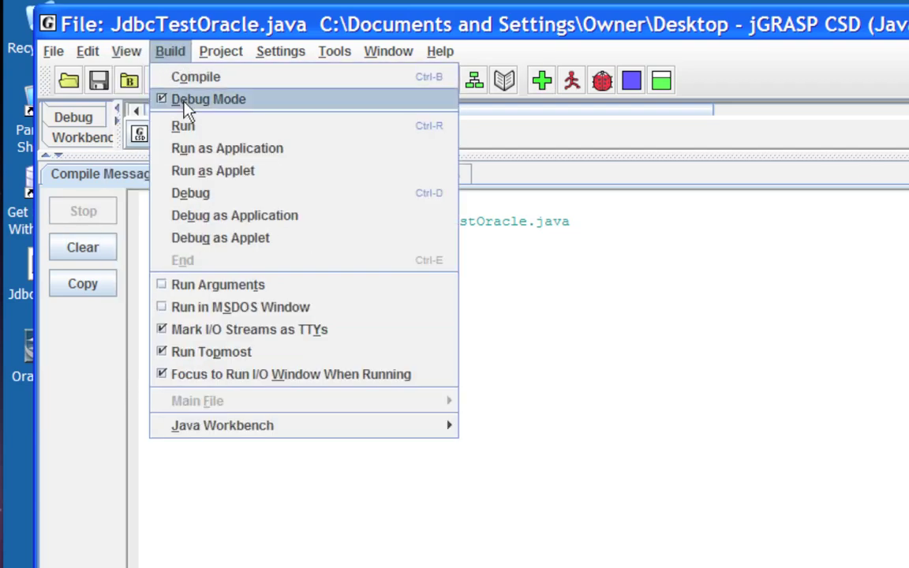
- Run JdbcTestOracle and scroll Run I/O through the Oracle Query job IDs AD_PRES to PR_REP
left_click(184, 126)
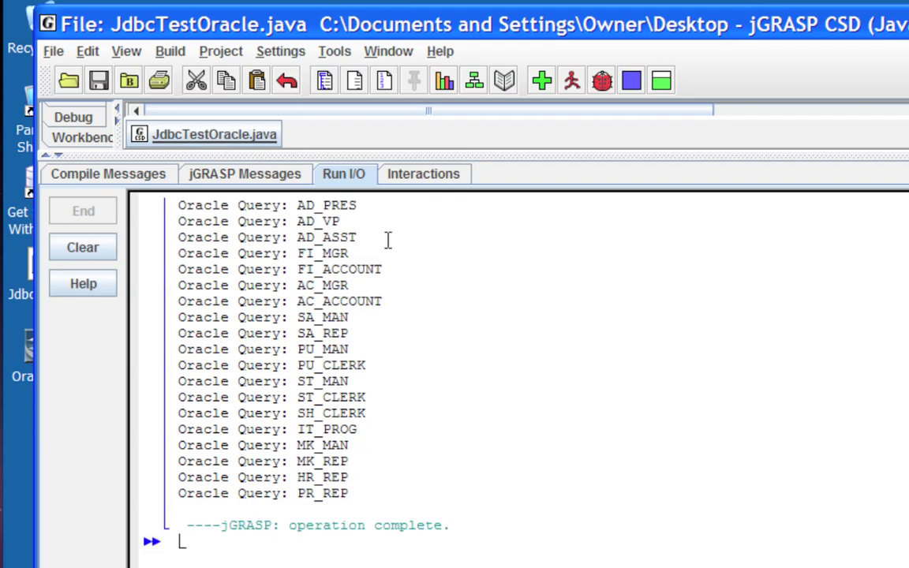
scroll(388, 248, "up", 1)
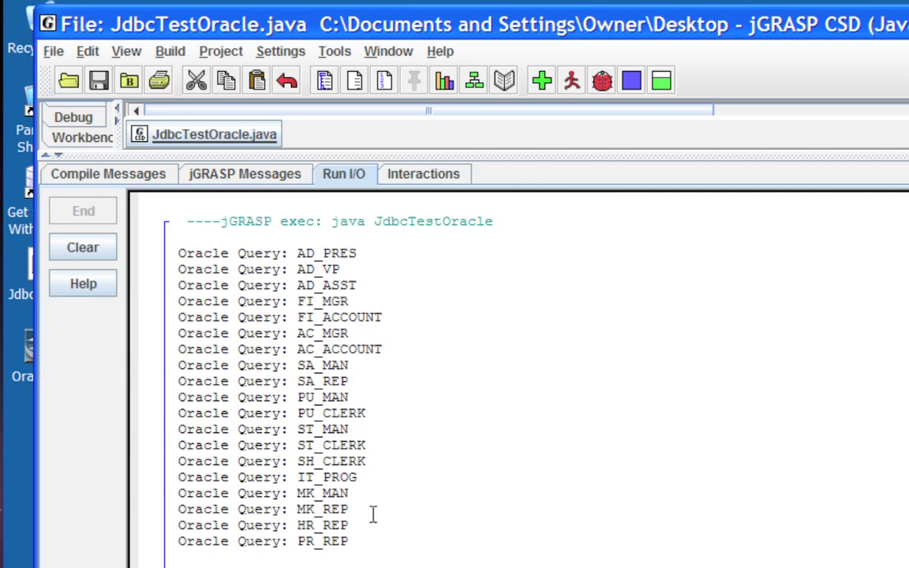
scroll(373, 532, "down", 2)
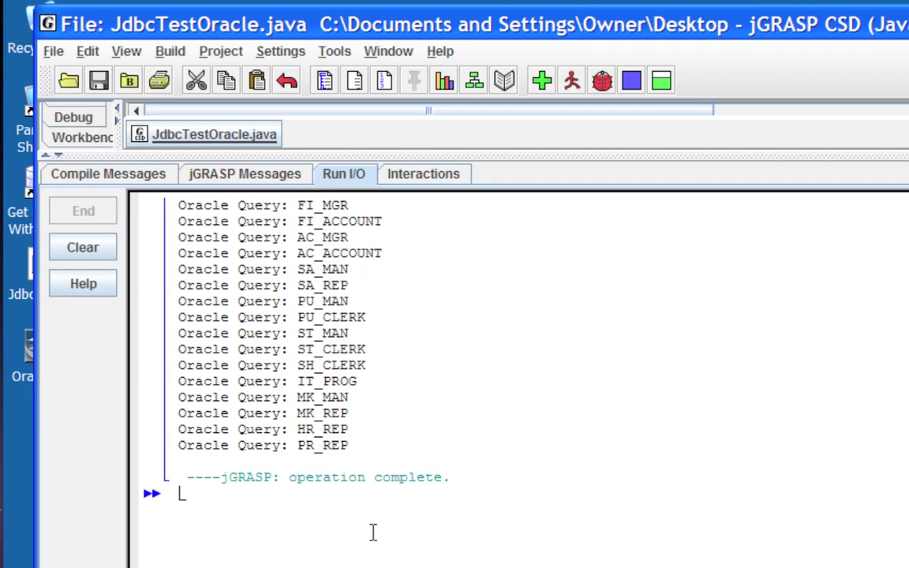
scroll(374, 533, "up", 2)
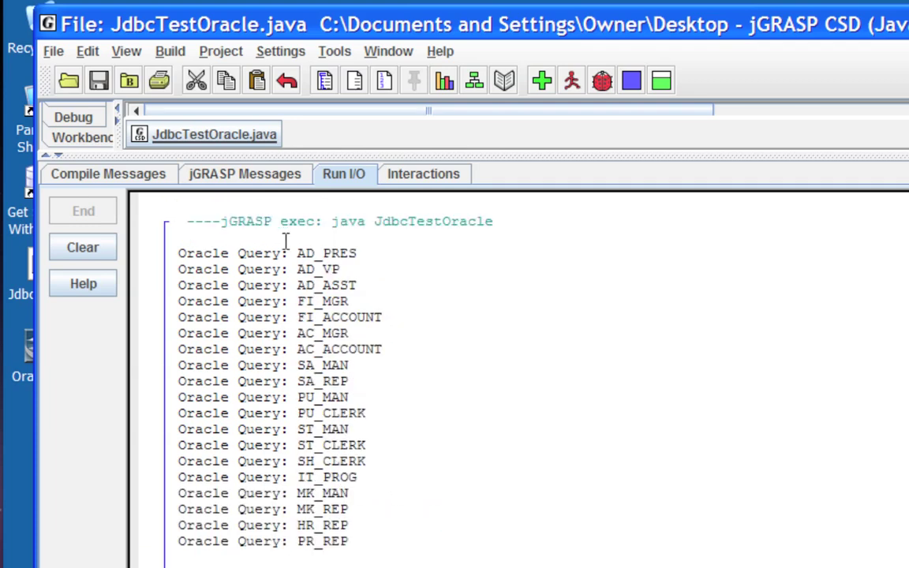